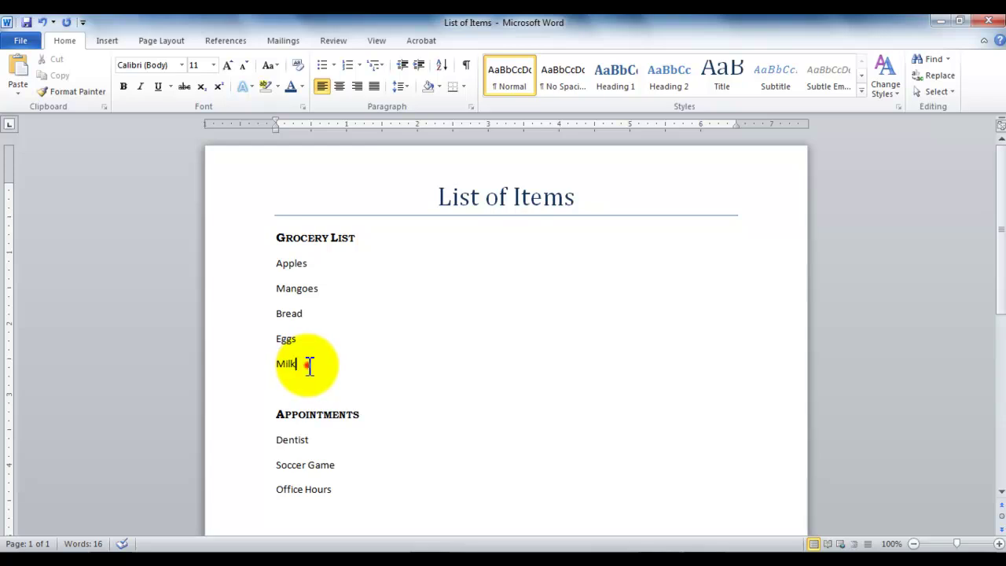
{"action": "left_click_drag", "start_coordinate": [307, 364], "coordinate": [278, 261]}
{"action": "left_click", "coordinate": [276, 263]}
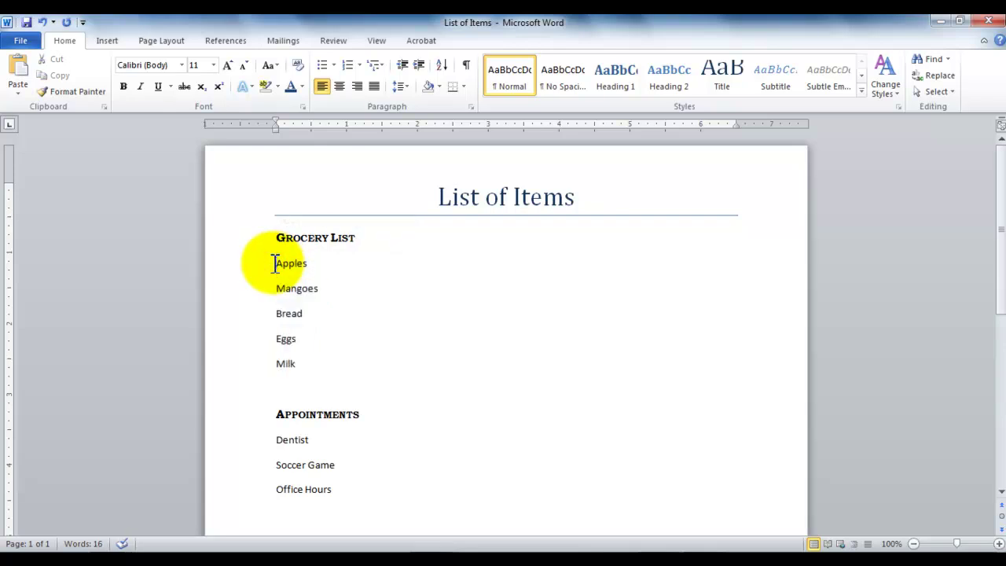
{"action": "left_click_drag", "start_coordinate": [274, 263], "coordinate": [308, 365]}
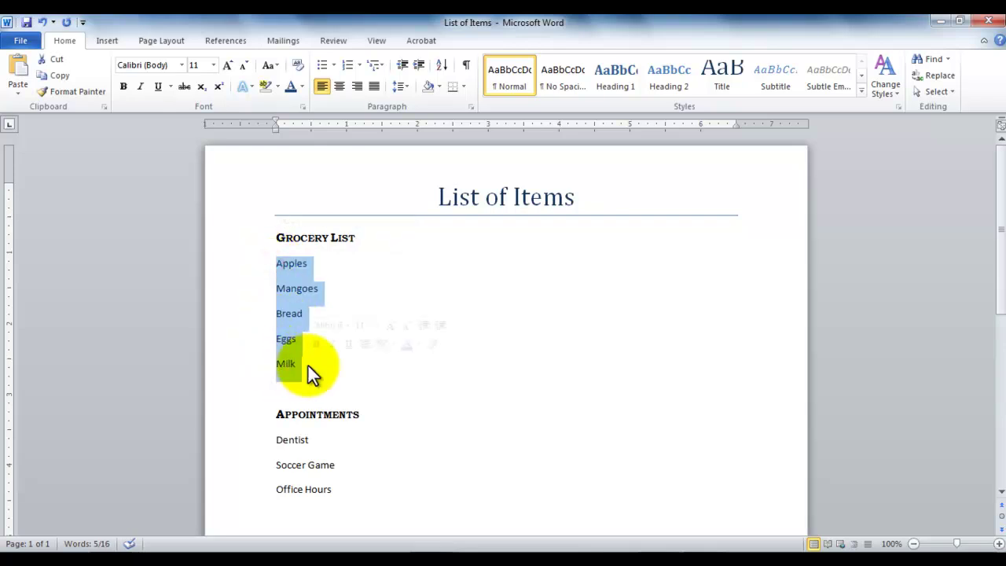
{"action": "left_click", "coordinate": [379, 250]}
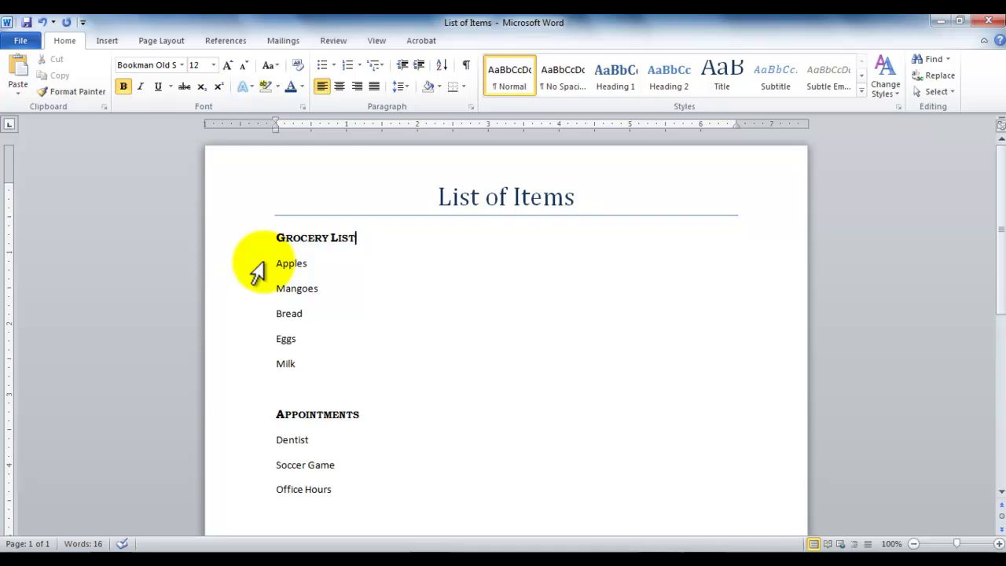
Step: Start selecting the grocery items from Apples downward and dismiss the Windows color scheme prompt without choosing an option
{"action": "left_click", "coordinate": [257, 270]}
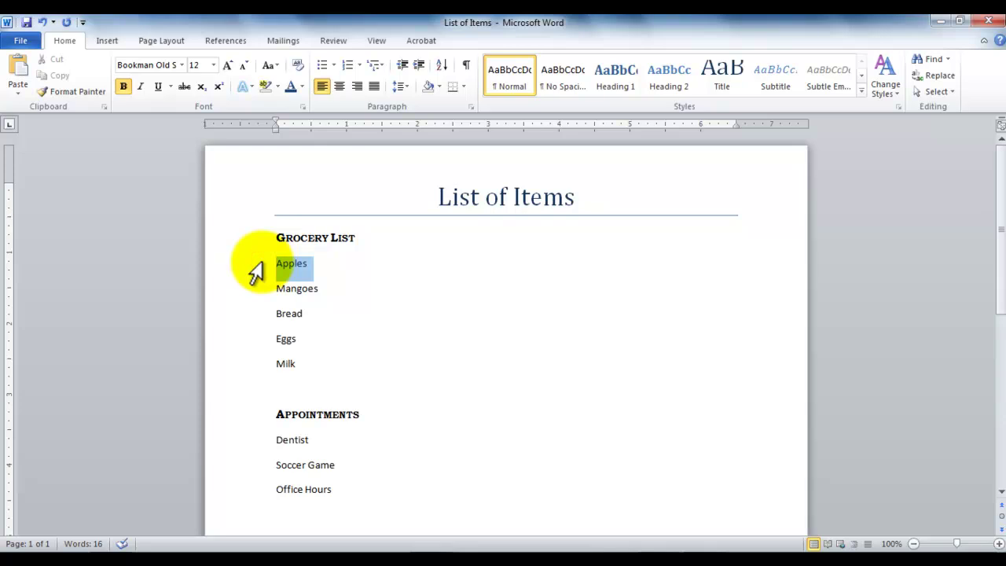
{"action": "left_click_drag", "start_coordinate": [257, 270], "coordinate": [259, 348]}
{"action": "left_click", "coordinate": [265, 350]}
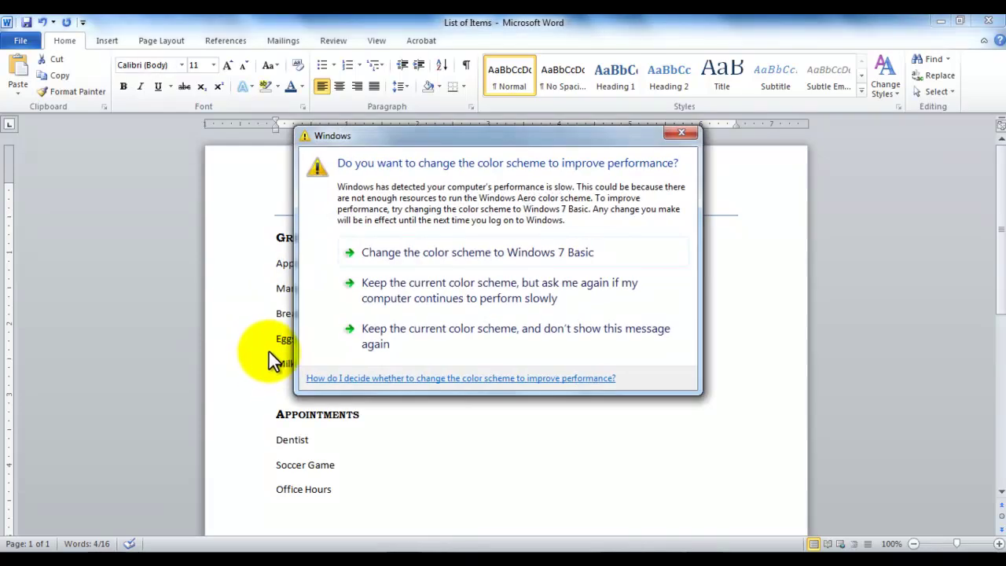
{"action": "left_click", "coordinate": [677, 134]}
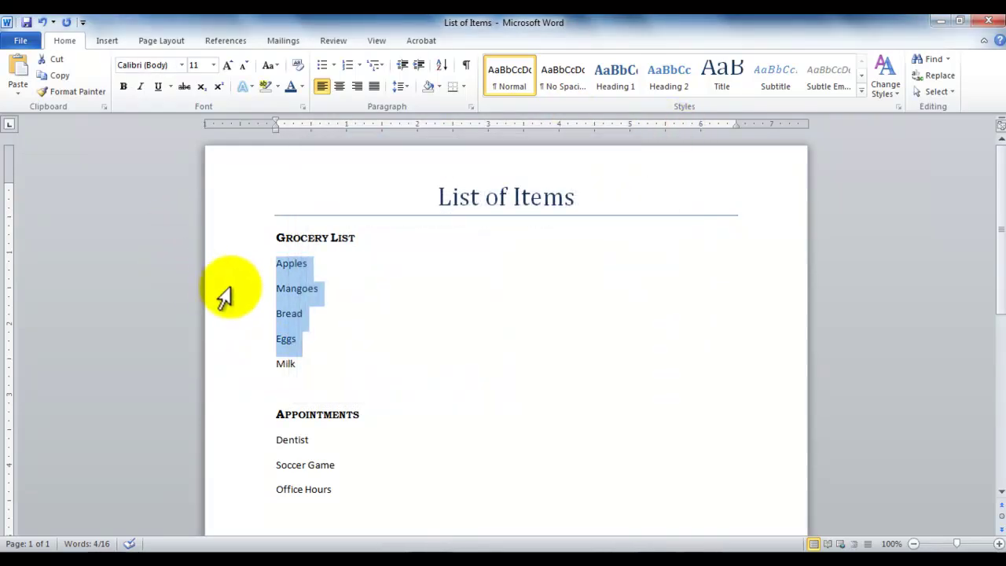
Step: Format the grocery items Apples through Milk as a bulleted list with the four-diamond bullet style
{"action": "left_click", "coordinate": [248, 269]}
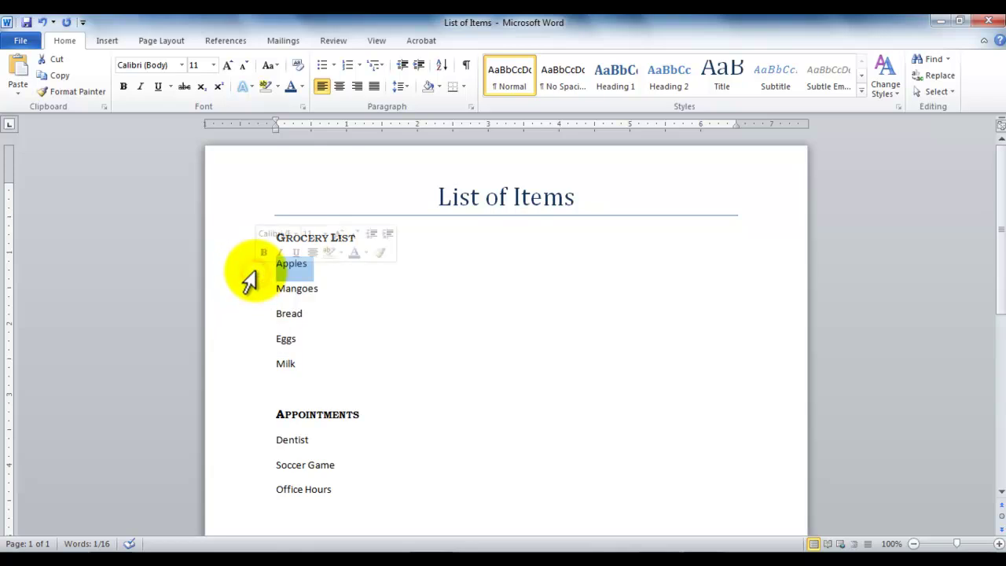
{"action": "left_click_drag", "start_coordinate": [250, 274], "coordinate": [278, 378]}
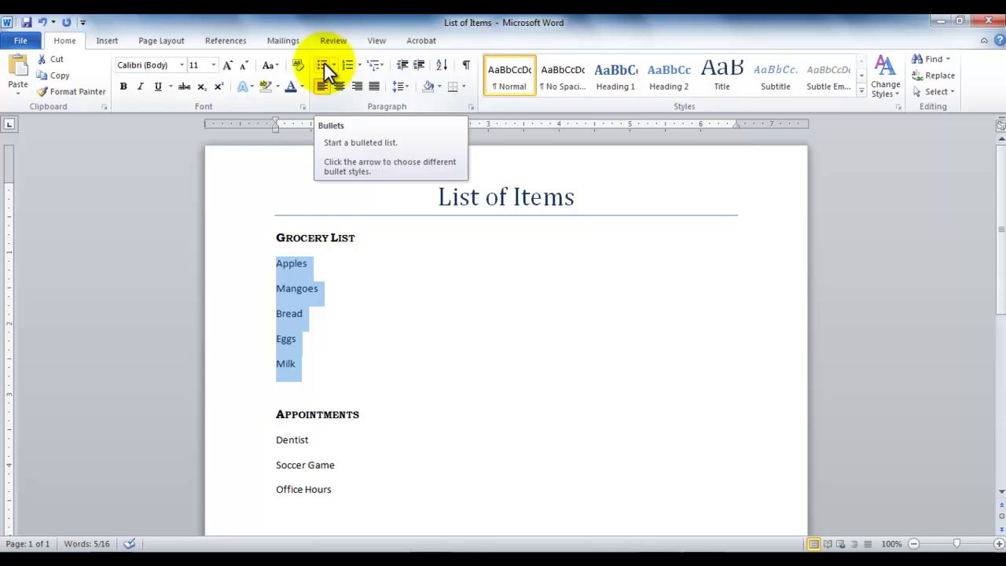
{"action": "left_click", "coordinate": [324, 65]}
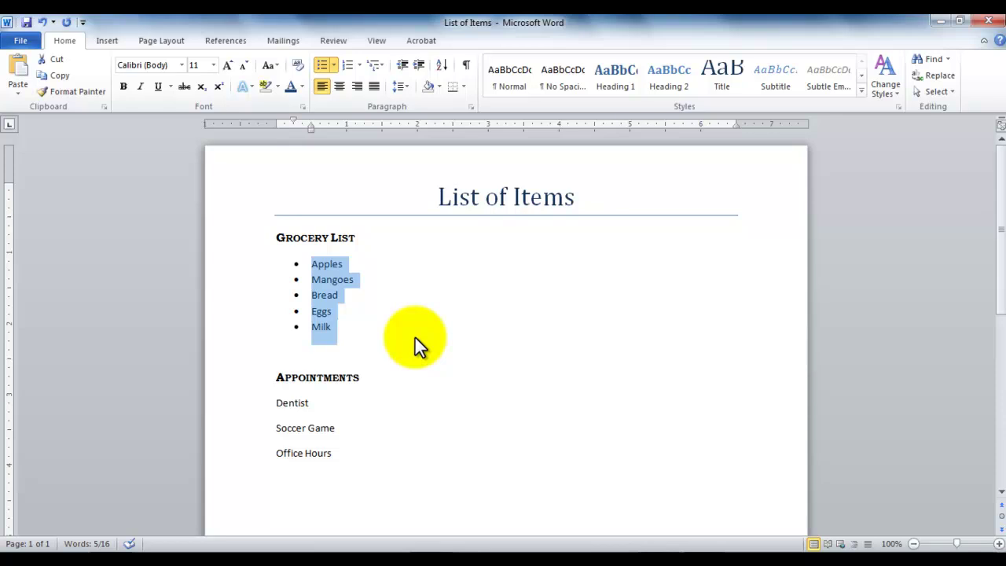
{"action": "left_click", "coordinate": [337, 65]}
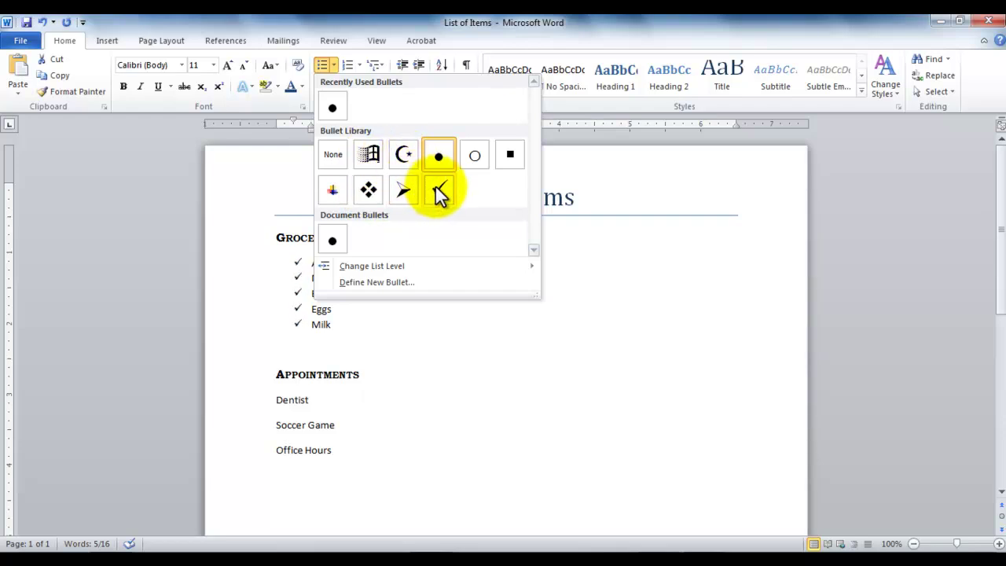
{"action": "left_click", "coordinate": [368, 192]}
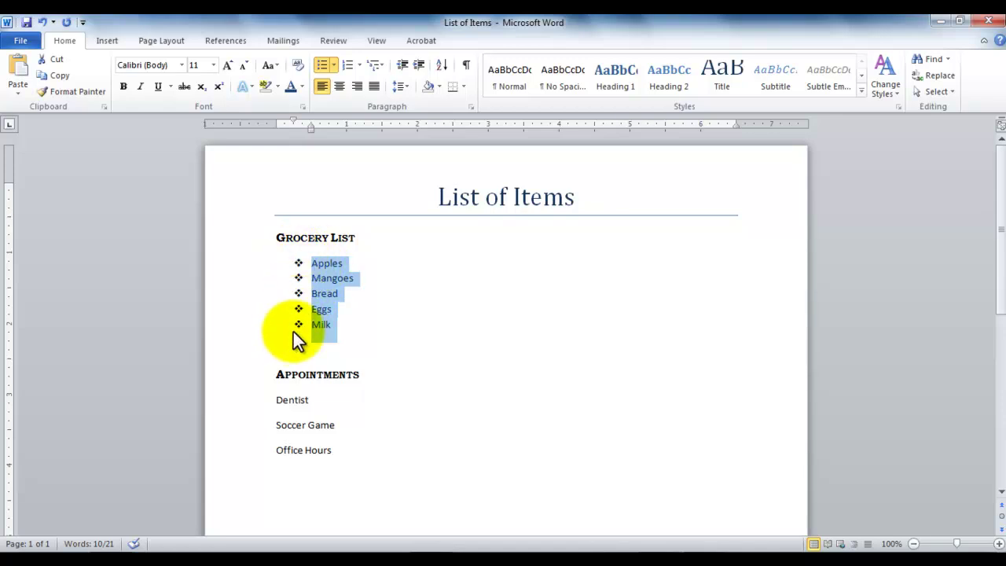
Step: Set only the grocery list's bullet symbols to font size 14 and red, leaving the item text as it is
{"action": "left_click", "coordinate": [298, 262]}
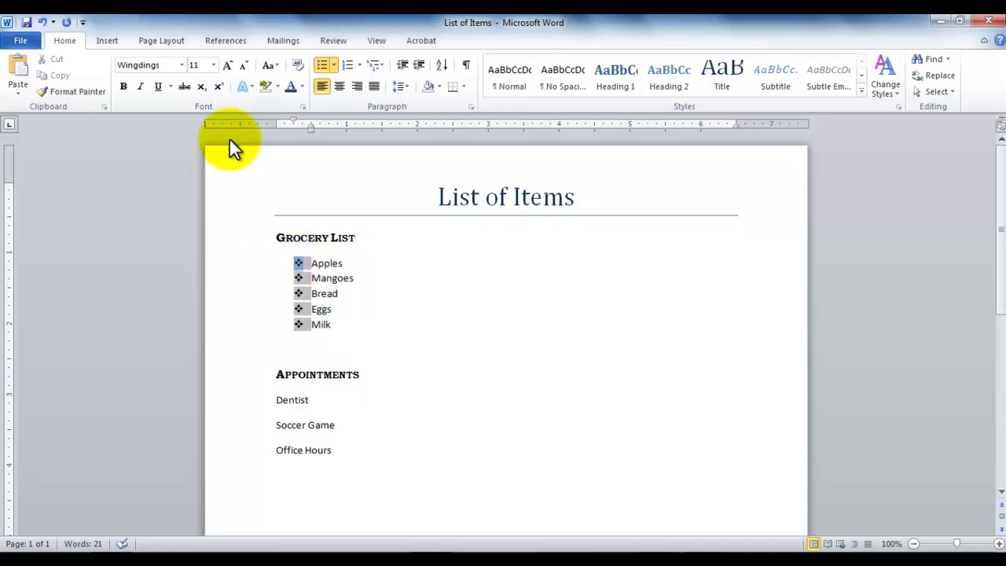
{"action": "left_click", "coordinate": [214, 67]}
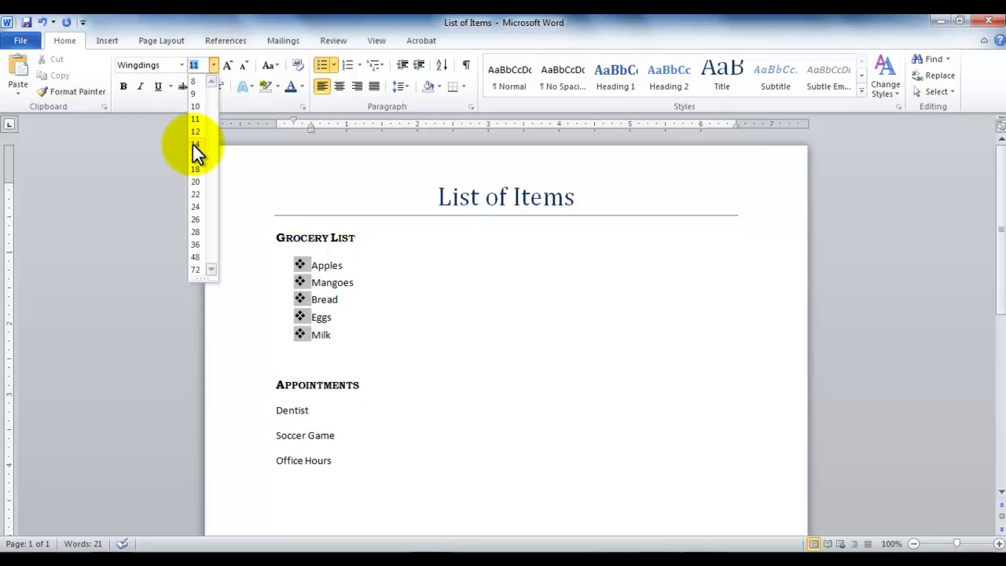
{"action": "left_click", "coordinate": [194, 145]}
{"action": "left_click", "coordinate": [303, 88]}
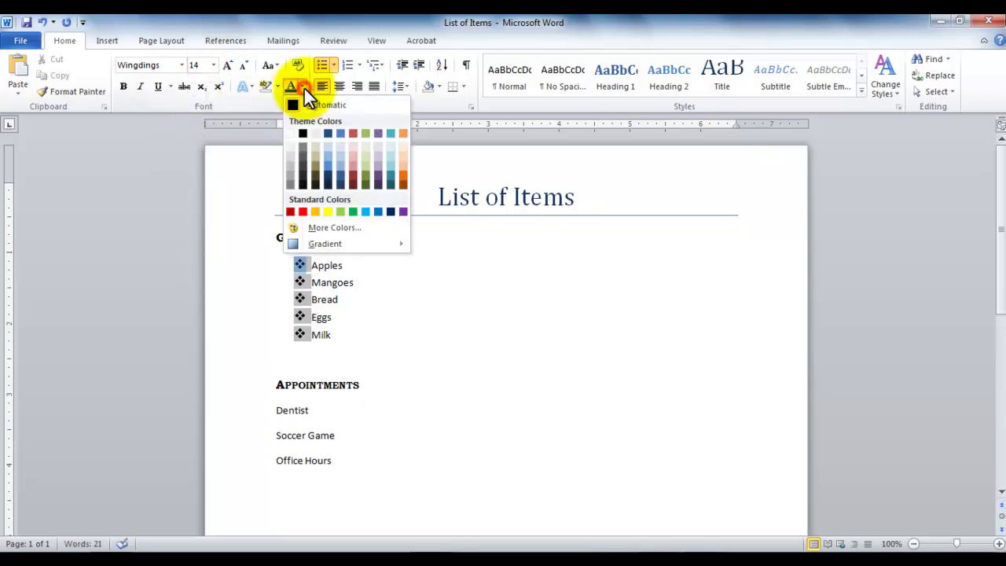
{"action": "left_click", "coordinate": [352, 132]}
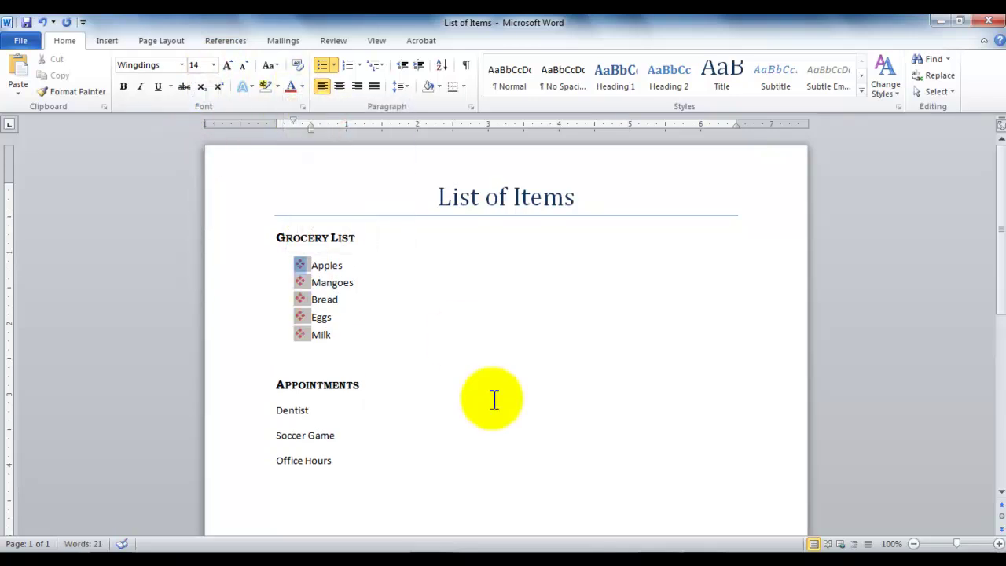
{"action": "left_click", "coordinate": [396, 320]}
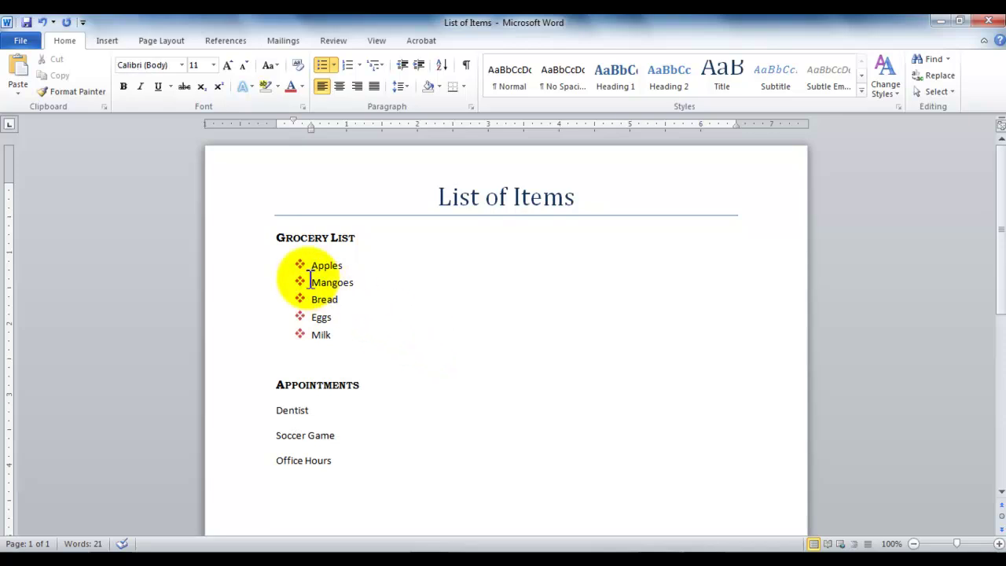
Step: Open the new bullet definition for the grocery items Apples through Milk and look over its character options
{"action": "left_click_drag", "start_coordinate": [312, 264], "coordinate": [329, 329]}
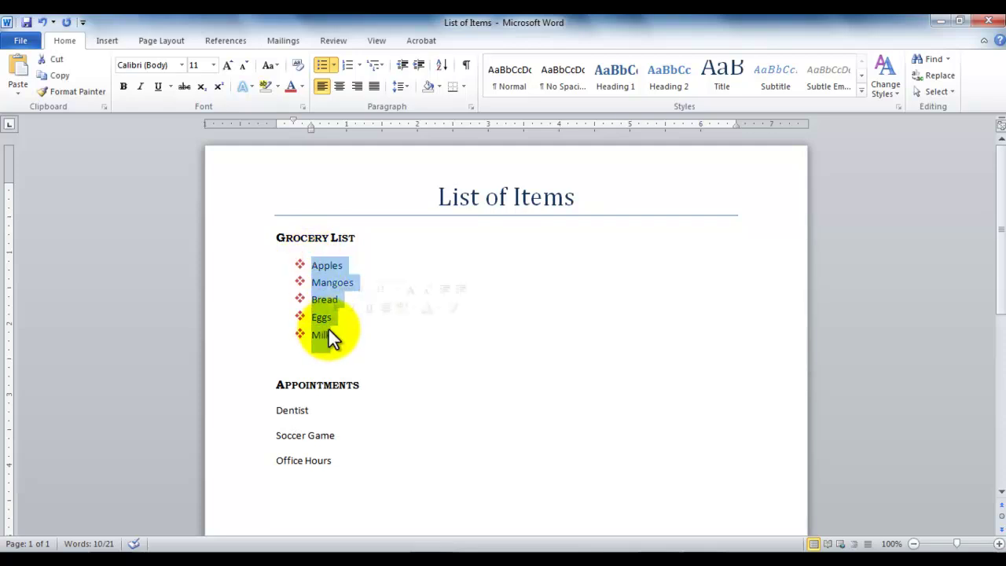
{"action": "left_click", "coordinate": [332, 66]}
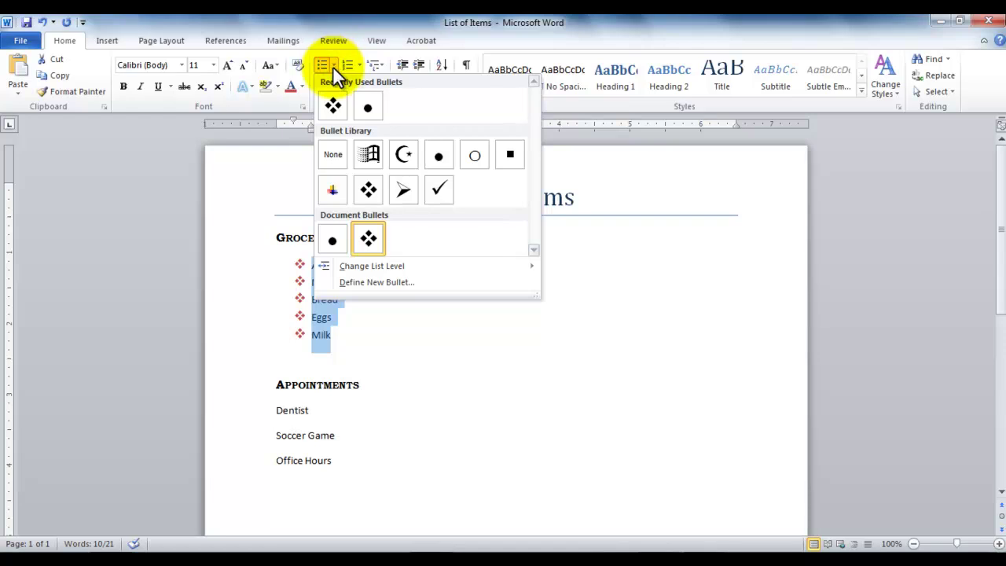
{"action": "left_click", "coordinate": [386, 282]}
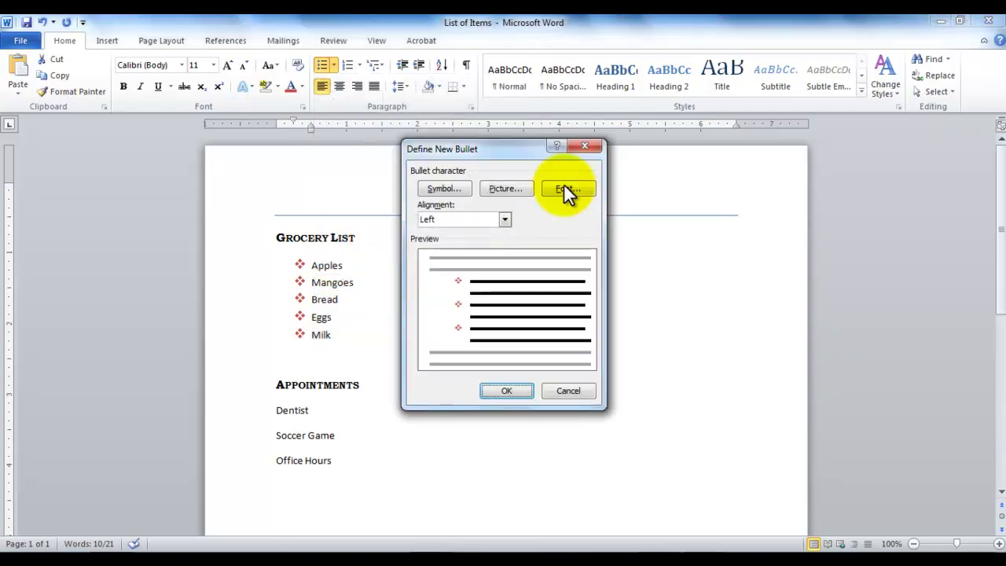
{"action": "left_click", "coordinate": [506, 189]}
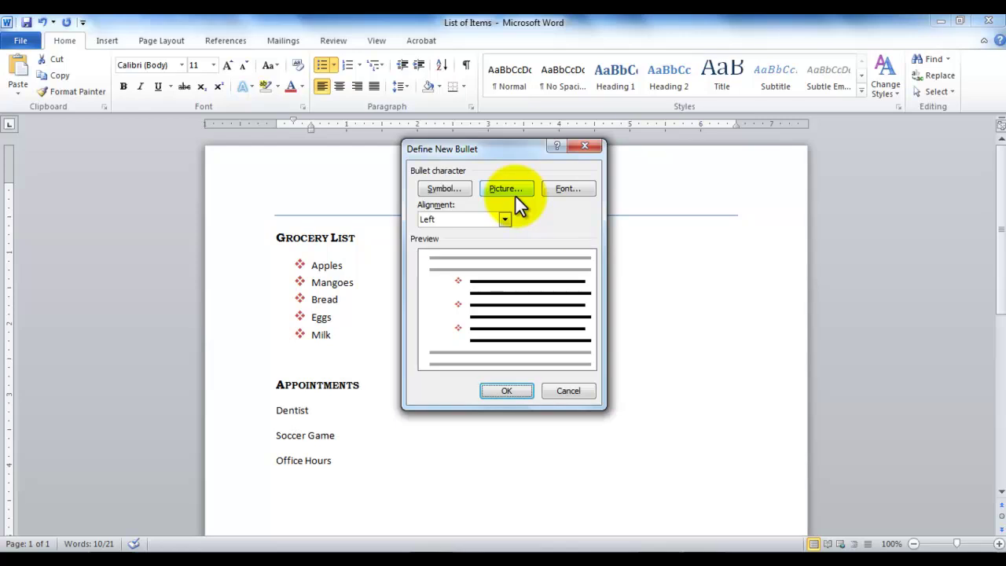
{"action": "left_click", "coordinate": [681, 132]}
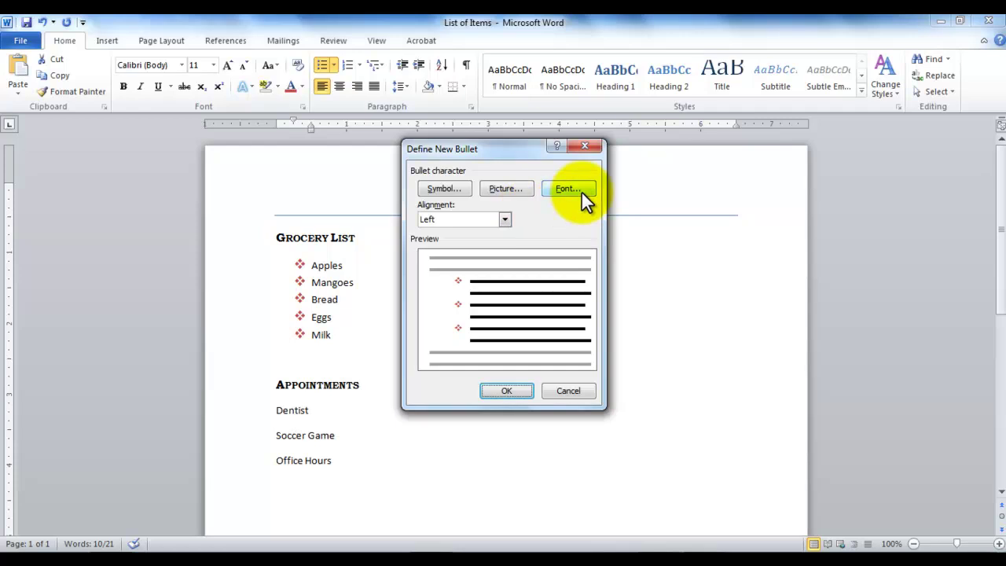
Step: Define the solid right-pointing hand from Wingdings 2, character code 69, as the grocery list's bullet symbol
{"action": "left_click", "coordinate": [445, 187]}
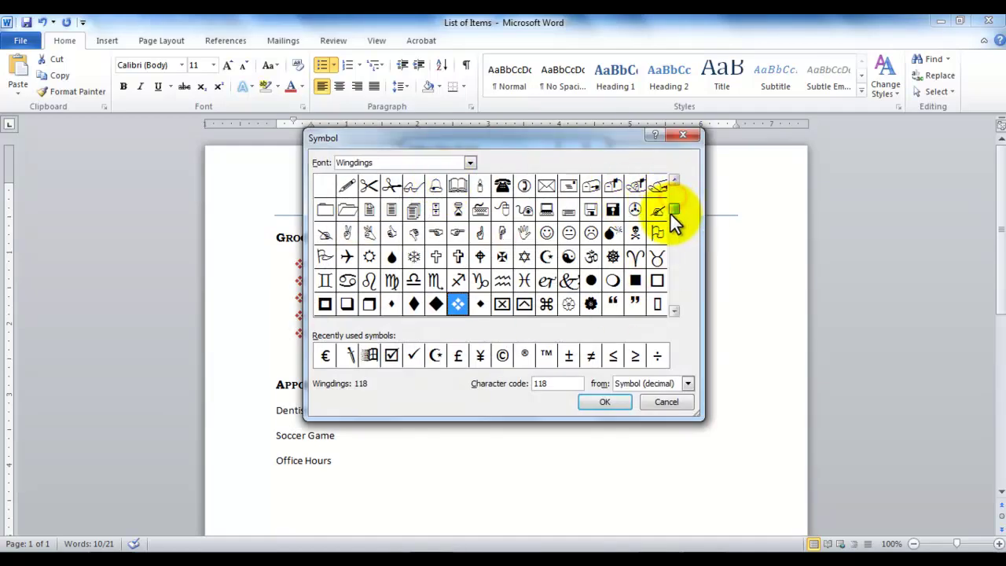
{"action": "left_click", "coordinate": [471, 163]}
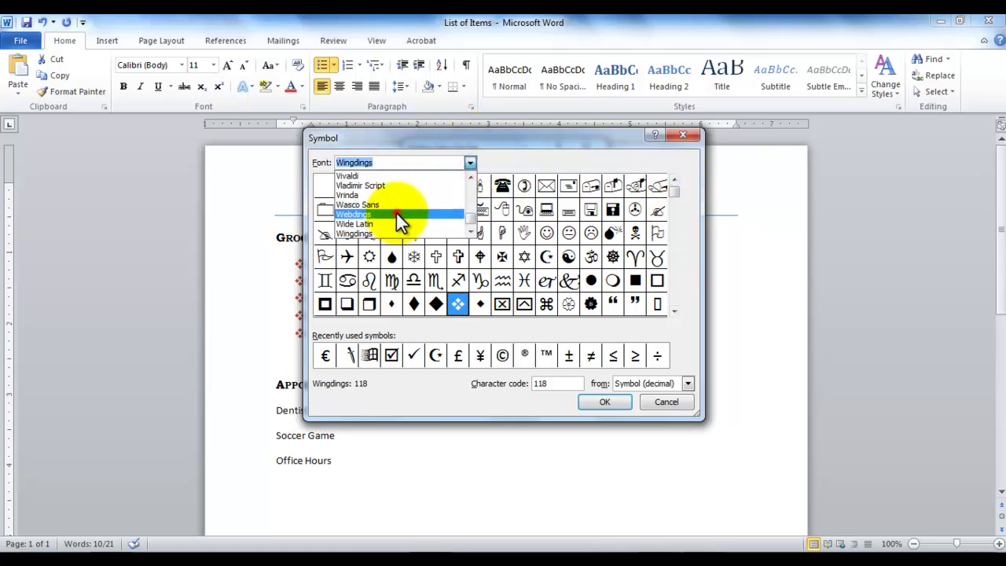
{"action": "left_click", "coordinate": [396, 214]}
{"action": "left_click", "coordinate": [471, 156]}
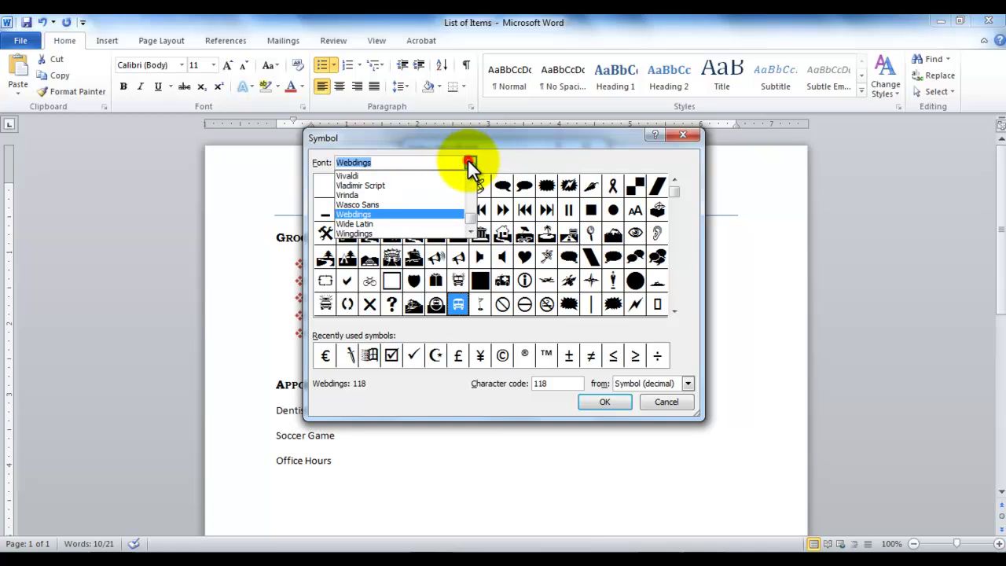
{"action": "scroll", "coordinate": [460, 230], "scroll_direction": "down", "scroll_amount": 1}
{"action": "left_click", "coordinate": [441, 233]}
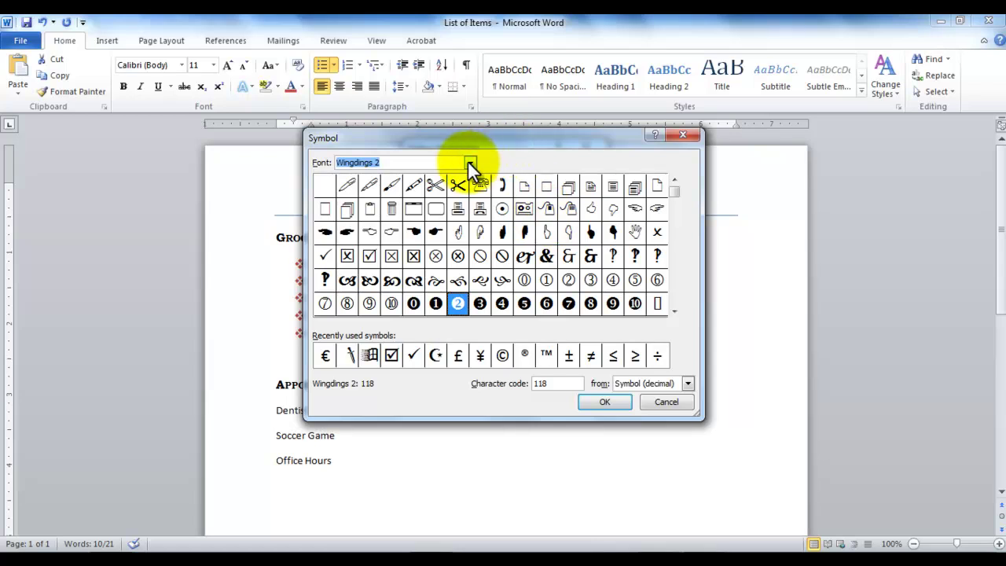
{"action": "left_click", "coordinate": [437, 233]}
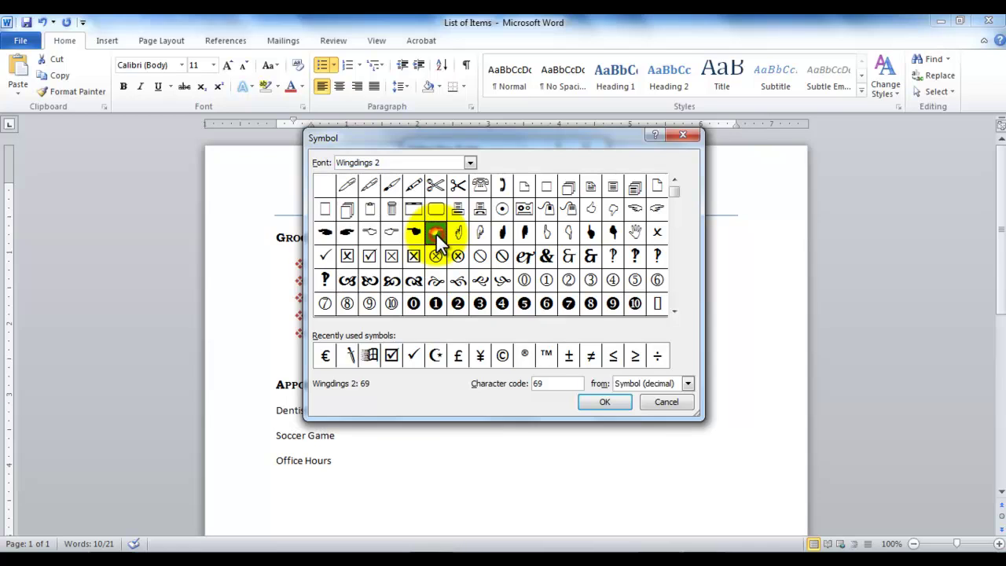
{"action": "left_click", "coordinate": [597, 395]}
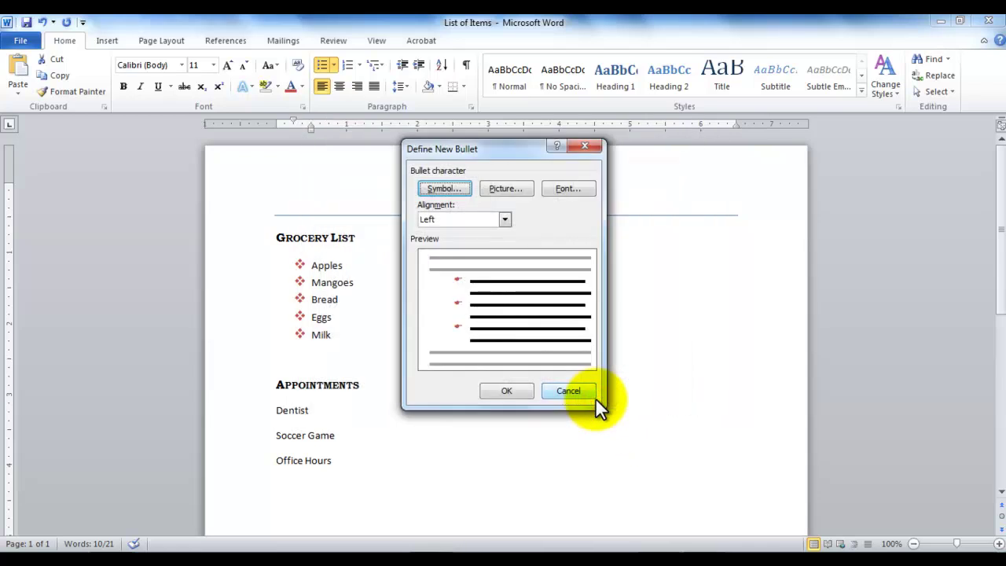
{"action": "left_click", "coordinate": [518, 388]}
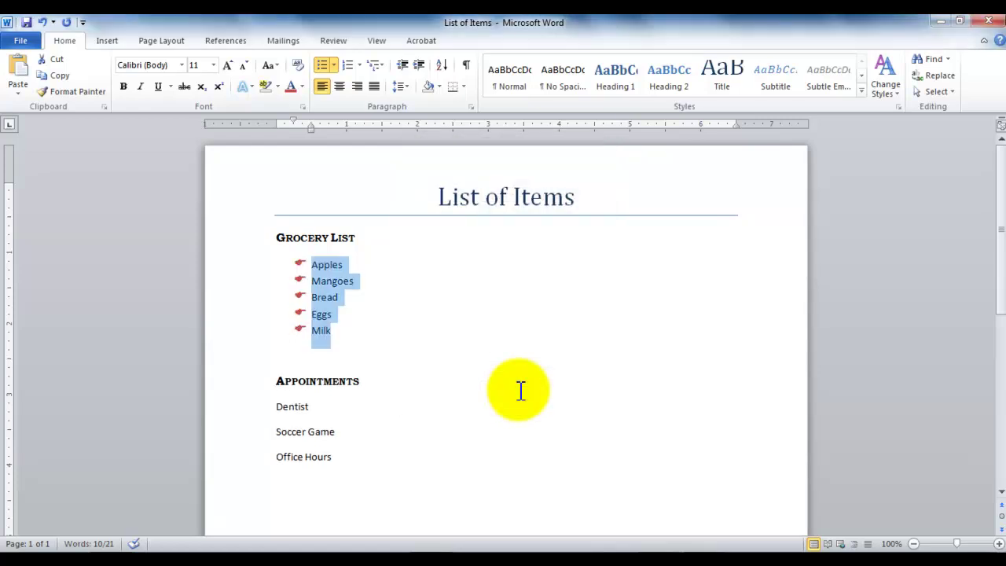
Step: Replace the grocery list's bullets with the green starburst-shaped picture from the picture bullet collection
{"action": "left_click", "coordinate": [334, 65]}
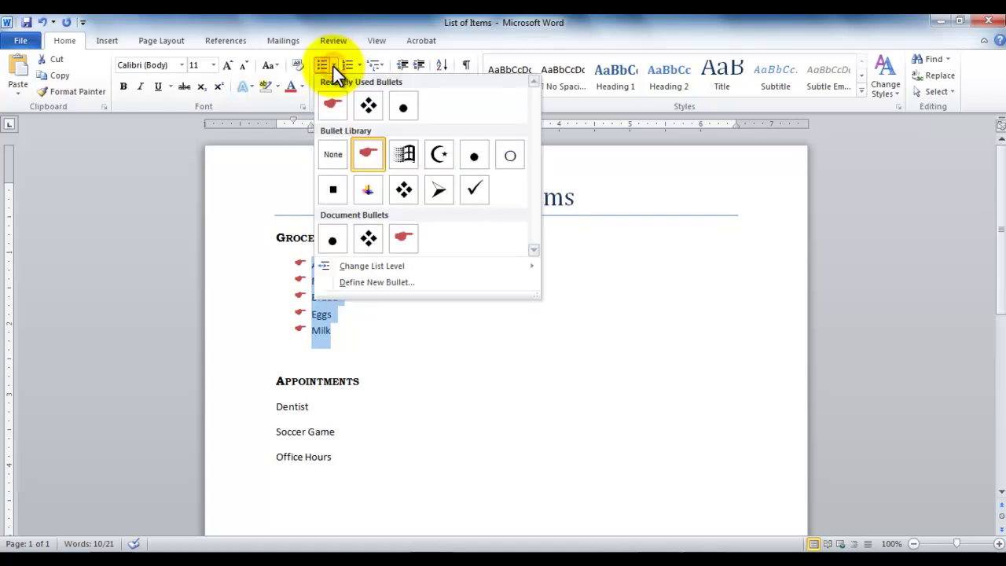
{"action": "left_click", "coordinate": [370, 283]}
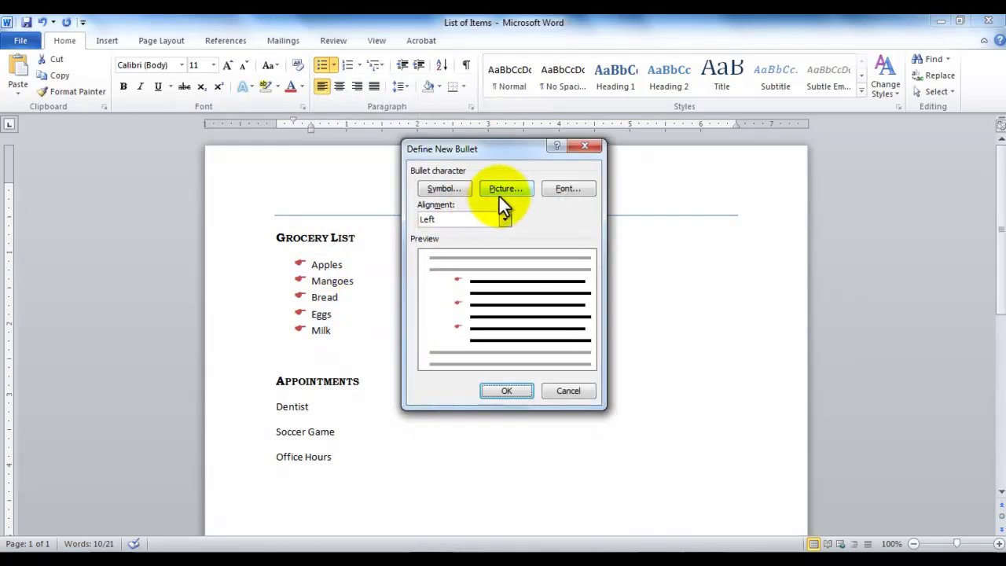
{"action": "left_click", "coordinate": [501, 194]}
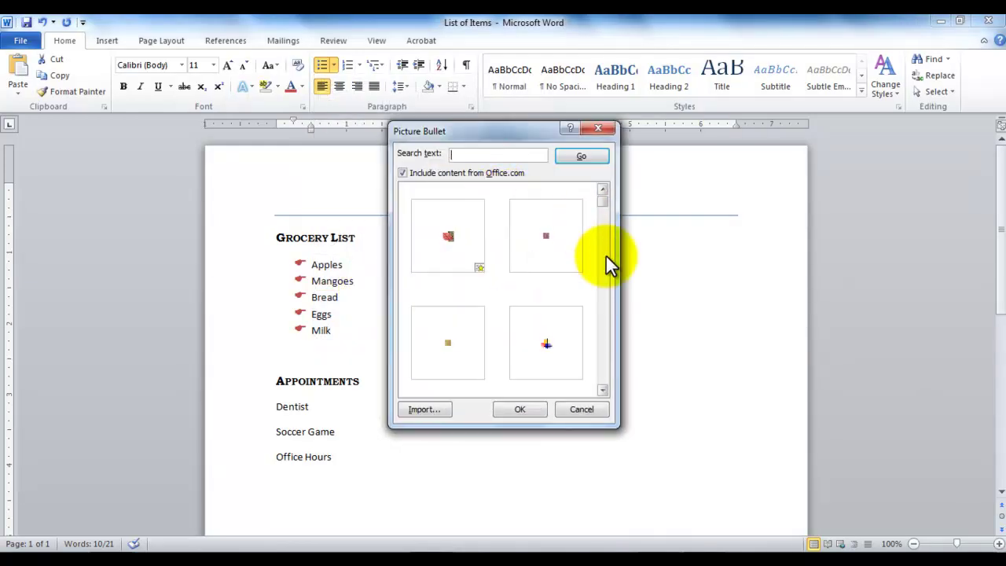
{"action": "left_click", "coordinate": [605, 254]}
{"action": "left_click", "coordinate": [605, 274]}
{"action": "left_click", "coordinate": [603, 210]}
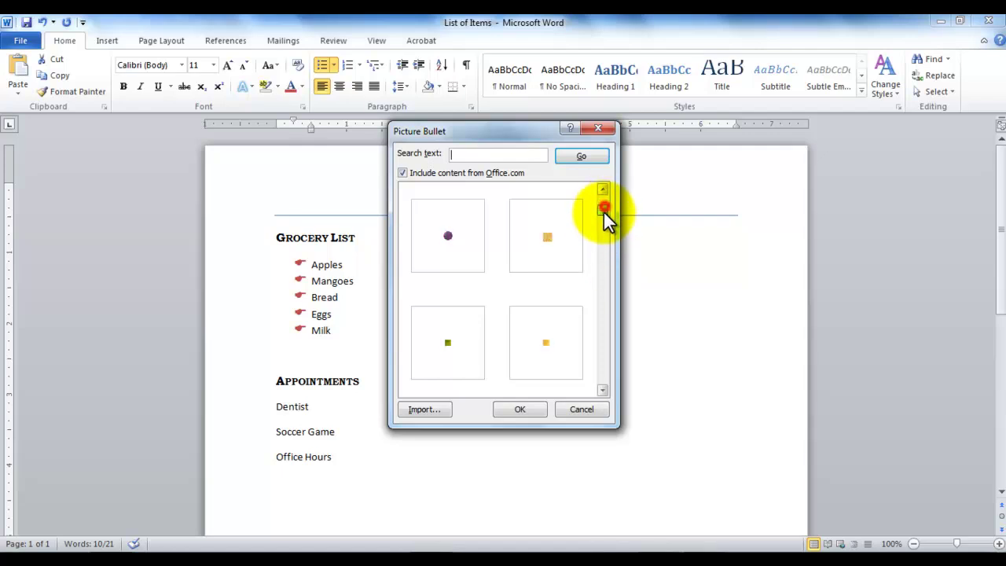
{"action": "left_click_drag", "start_coordinate": [604, 210], "coordinate": [603, 233]}
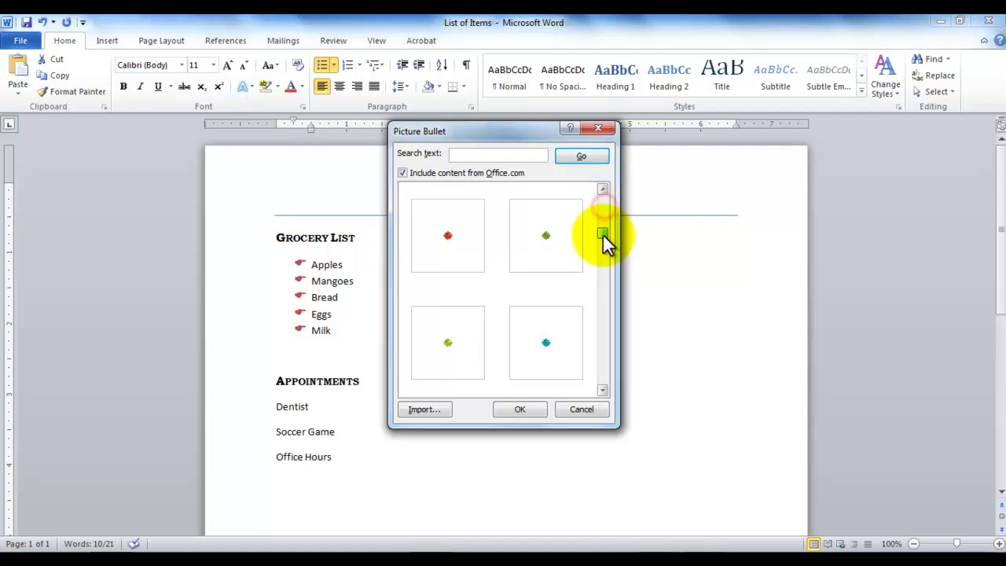
{"action": "left_click", "coordinate": [547, 248]}
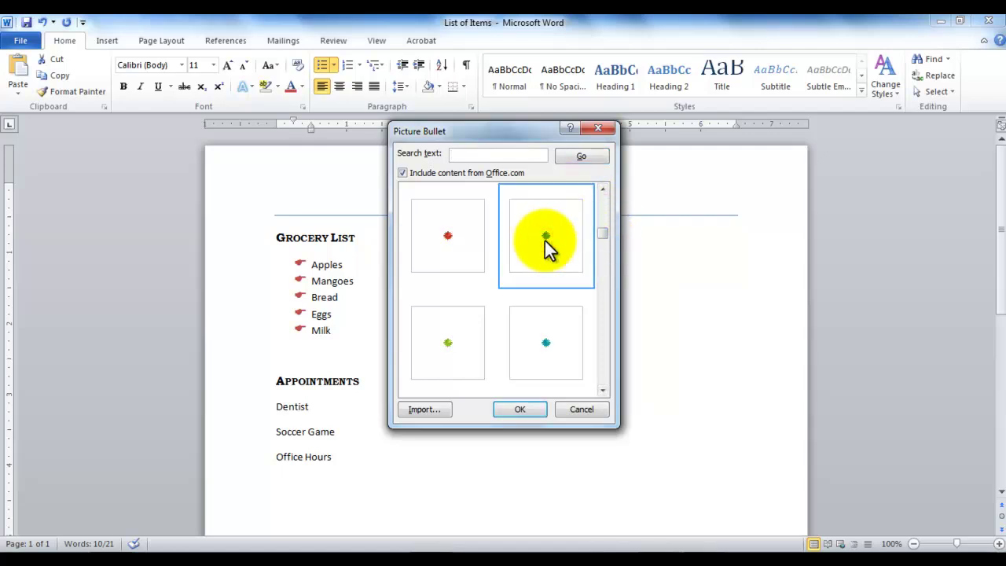
{"action": "left_click", "coordinate": [519, 408]}
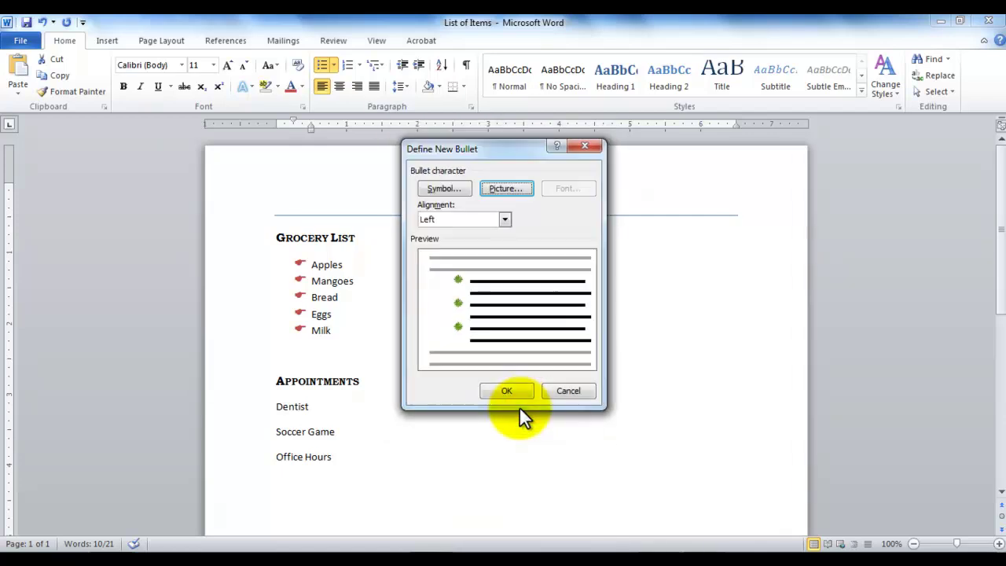
{"action": "left_click", "coordinate": [518, 391]}
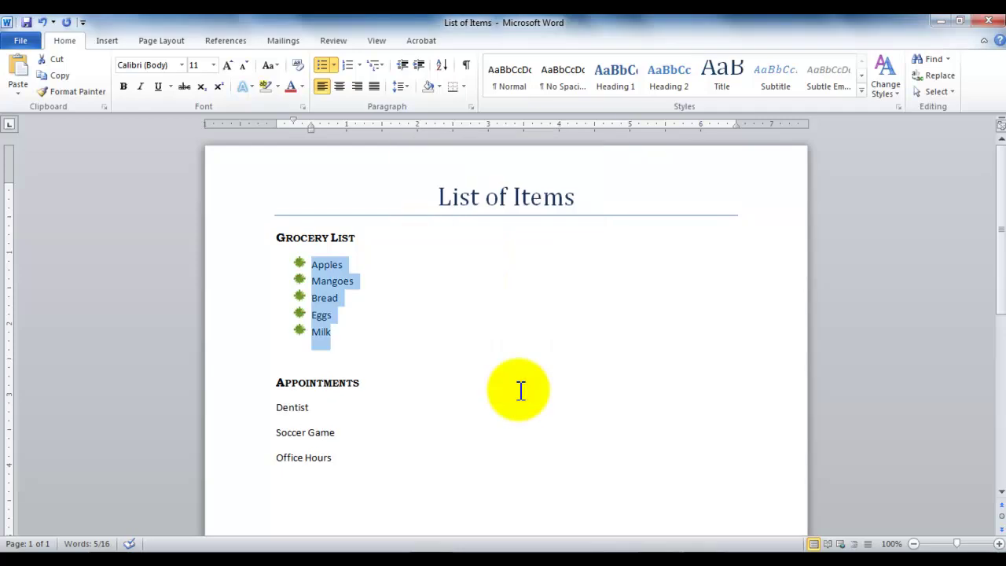
{"action": "left_click", "coordinate": [413, 287]}
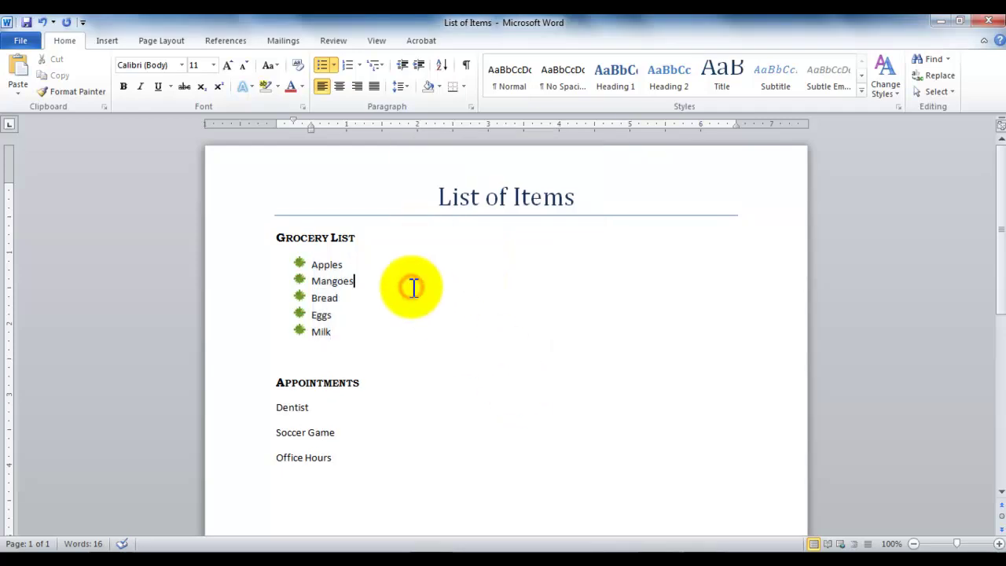
Step: Format the appointments Dentist, Soccer Game and Office Hours as a numbered list in the 1) 2) 3) format
{"action": "left_click_drag", "start_coordinate": [998, 209], "coordinate": [999, 254]}
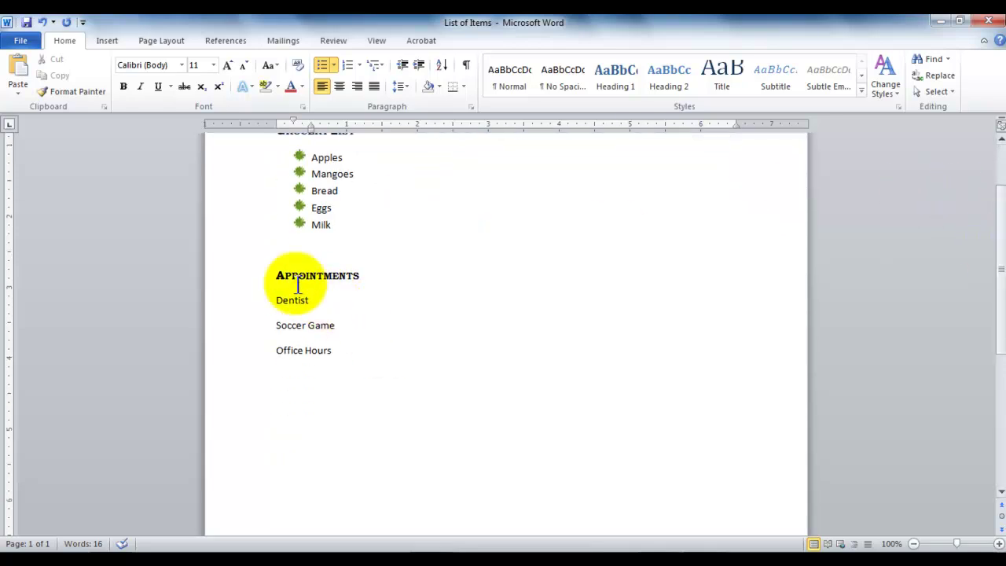
{"action": "left_click_drag", "start_coordinate": [272, 300], "coordinate": [339, 348]}
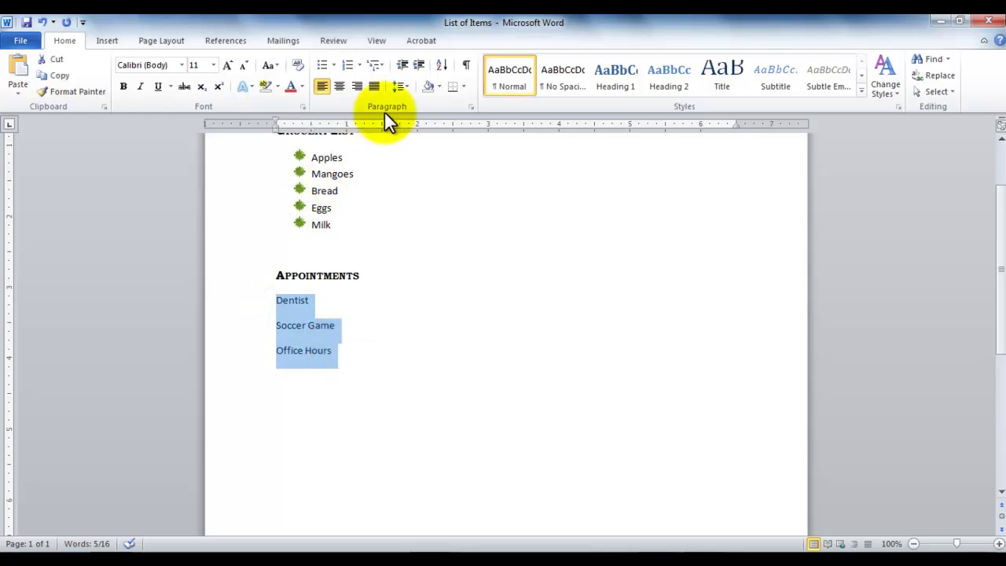
{"action": "left_click", "coordinate": [347, 66]}
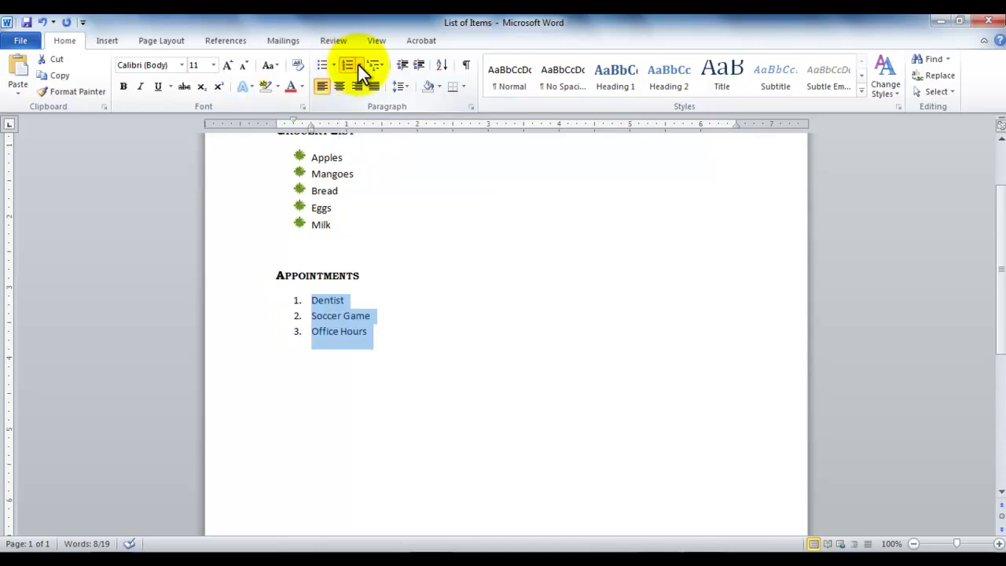
{"action": "left_click", "coordinate": [359, 65]}
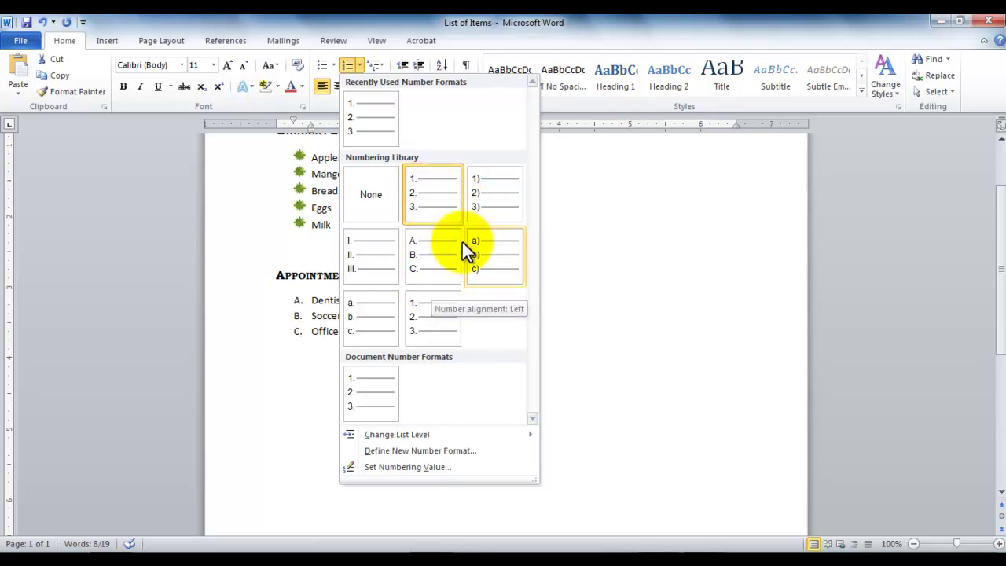
{"action": "left_click", "coordinate": [488, 209]}
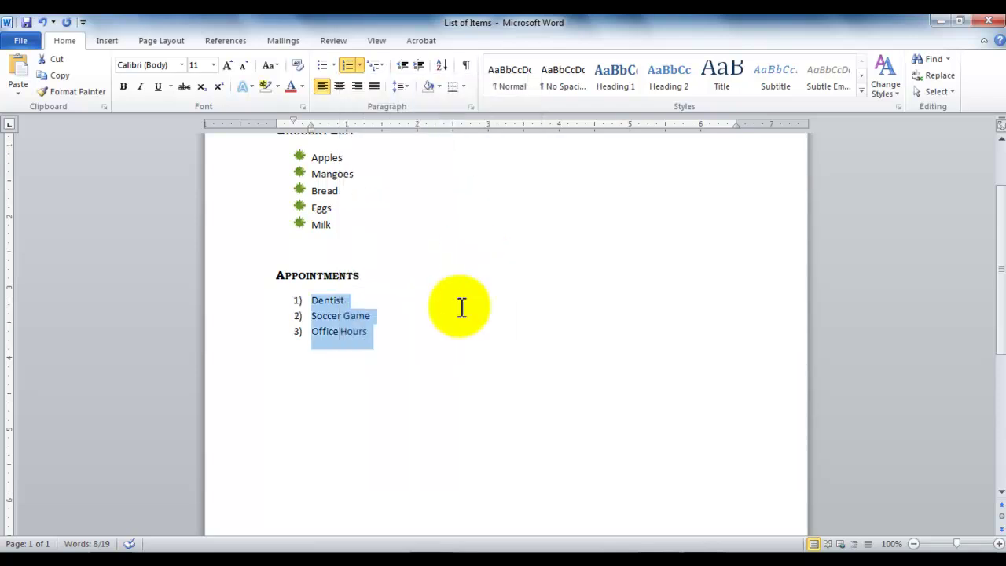
Step: End the numbered list after Office Hours and enter Personal as an unnumbered line below it
{"action": "left_click", "coordinate": [423, 340]}
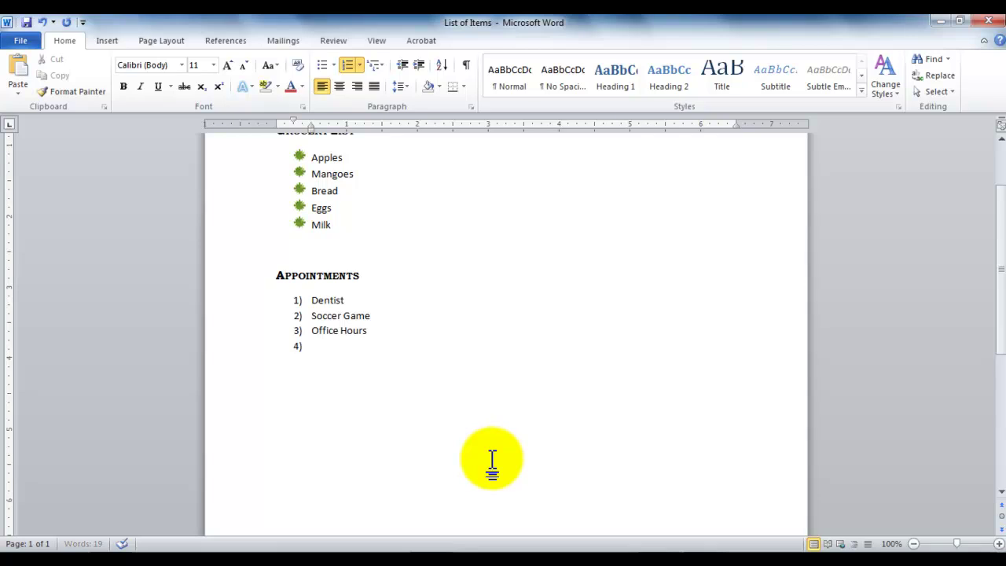
{"action": "key", "text": "Return"}
{"action": "key", "text": "Return"}
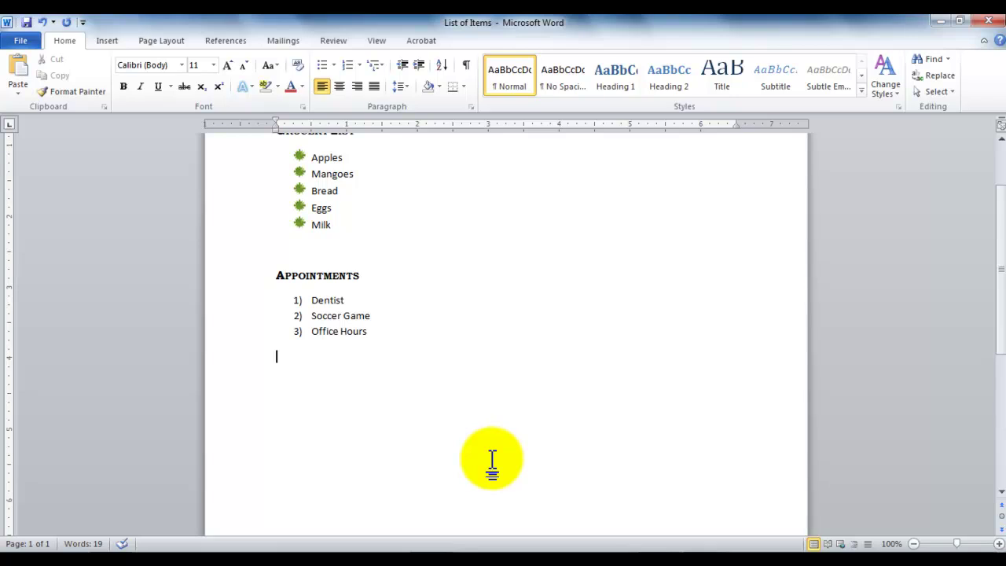
{"action": "type", "text": "Personal"}
Step: Insert a line reading Professional directly below the Appointments heading, and remove that line again
{"action": "key", "text": "Up"}
{"action": "key", "text": "Up"}
{"action": "key", "text": "Up"}
{"action": "key", "text": "Up"}
{"action": "key", "text": "End"}
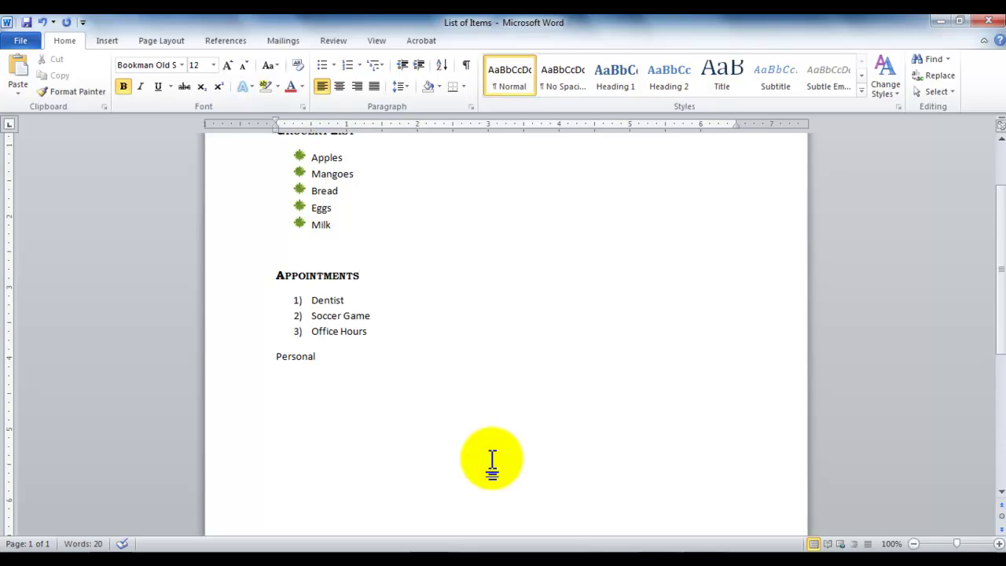
{"action": "key", "text": "Return"}
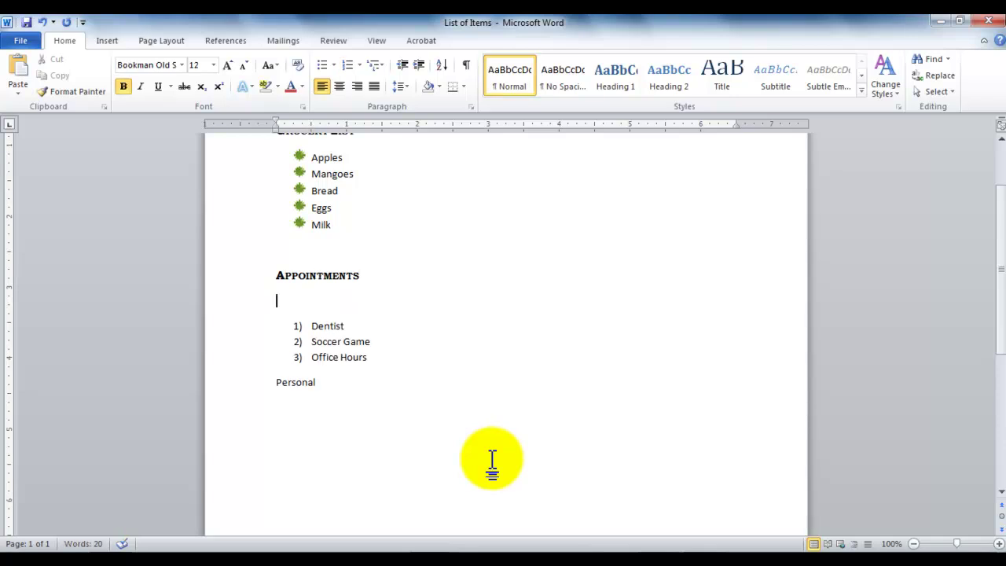
{"action": "type", "text": "Professional"}
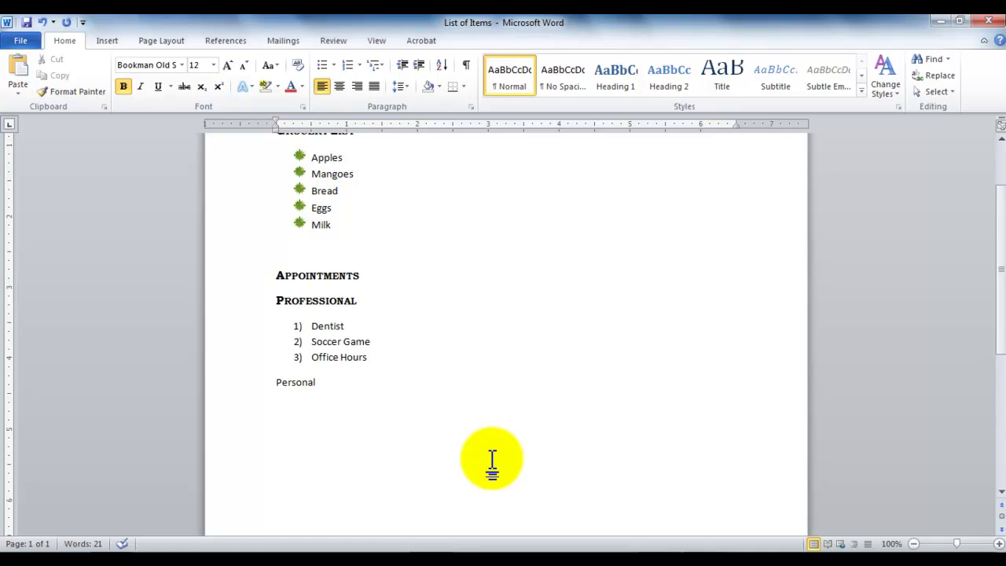
{"action": "key", "text": "BackSpace"}
{"action": "key", "text": "BackSpace"}
{"action": "key", "text": "BackSpace"}
{"action": "key", "text": "BackSpace"}
{"action": "key", "text": "BackSpace"}
{"action": "key", "text": "BackSpace"}
{"action": "key", "text": "BackSpace"}
{"action": "key", "text": "BackSpace"}
{"action": "key", "text": "BackSpace"}
{"action": "key", "text": "BackSpace"}
{"action": "key", "text": "BackSpace"}
{"action": "key", "text": "BackSpace"}
{"action": "key", "text": "BackSpace"}
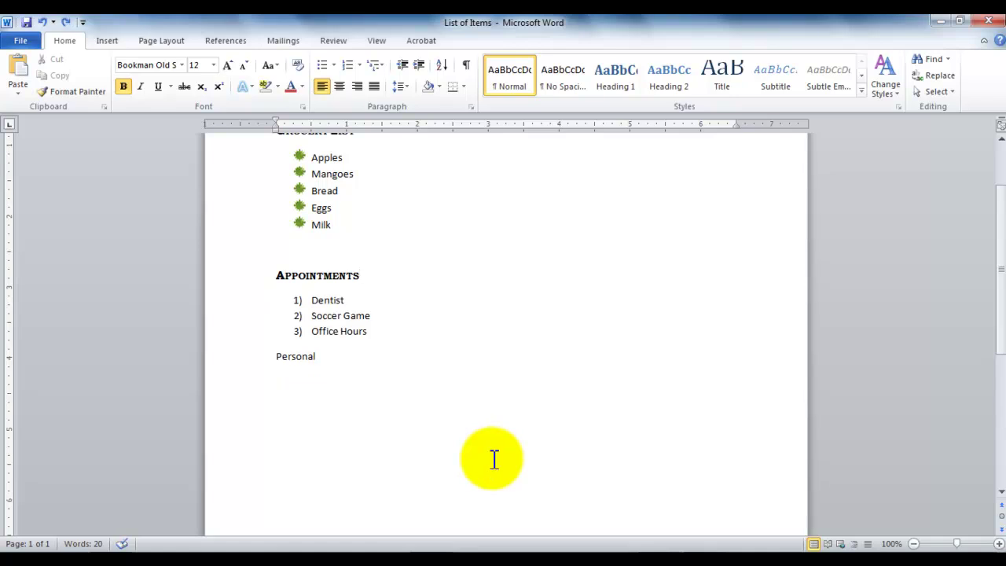
Step: Add a line reading Professional in the Normal style between the Appointments heading and the numbered list
{"action": "key", "text": "Return"}
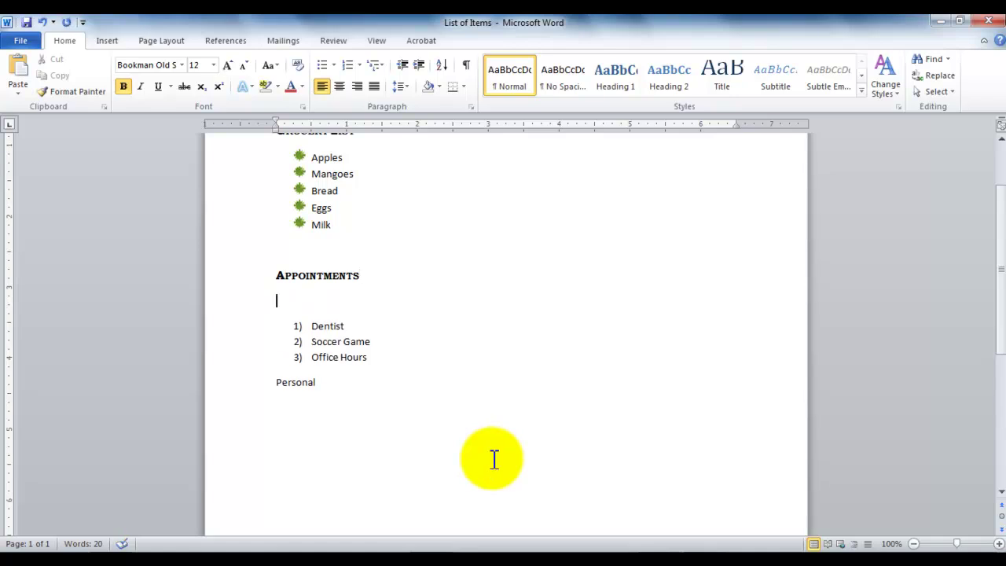
{"action": "left_click", "coordinate": [504, 81]}
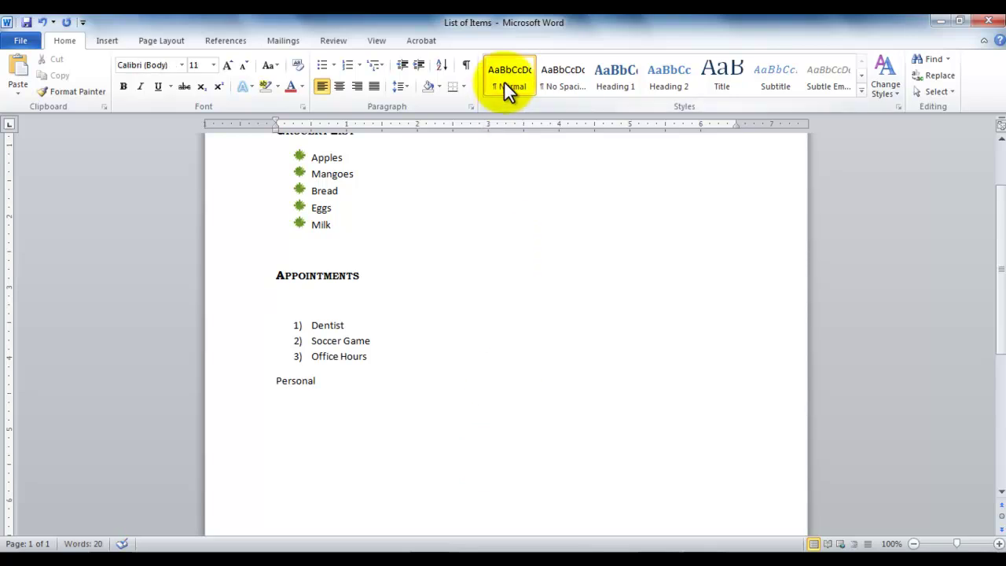
{"action": "type", "text": "Po"}
{"action": "type", "text": "og"}
{"action": "key", "text": "BackSpace"}
{"action": "type", "text": "fessional"}
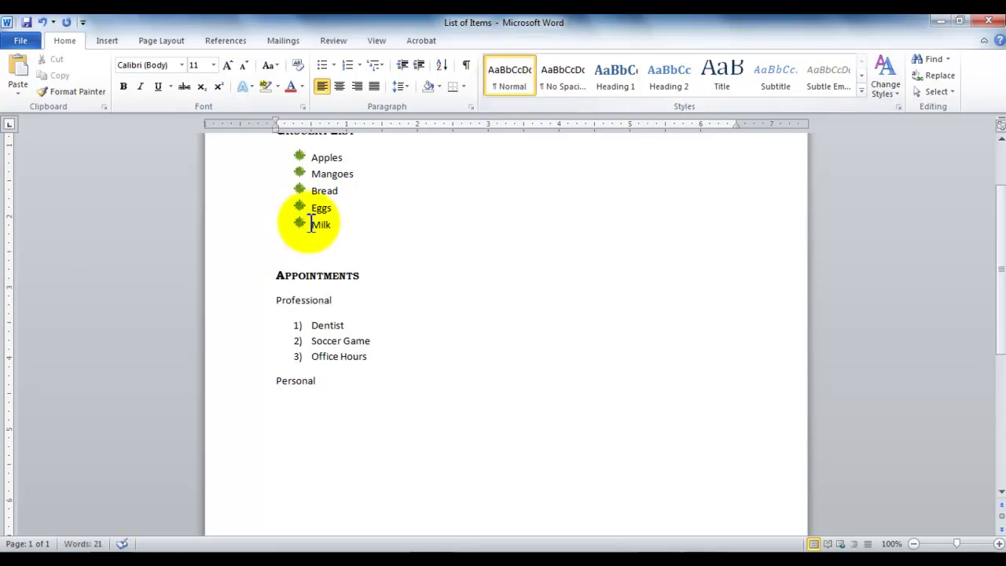
Step: Replace Dentist with Meeting with Faculty and Soccer Game with Office 2010 Seminar in the numbered list under Professional
{"action": "left_click", "coordinate": [336, 380]}
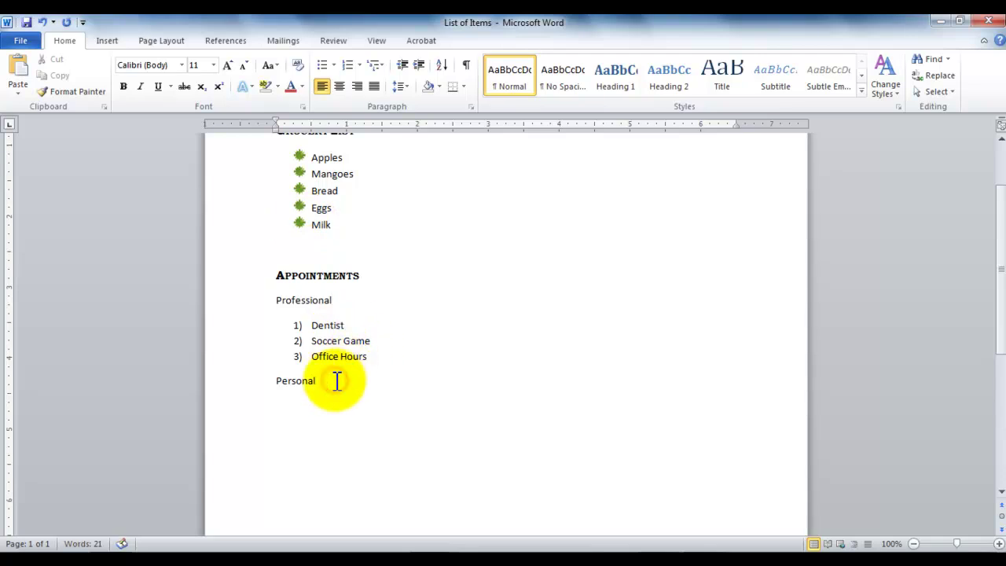
{"action": "key", "text": "Return"}
{"action": "left_click", "coordinate": [336, 325]}
{"action": "double_click", "coordinate": [335, 325]}
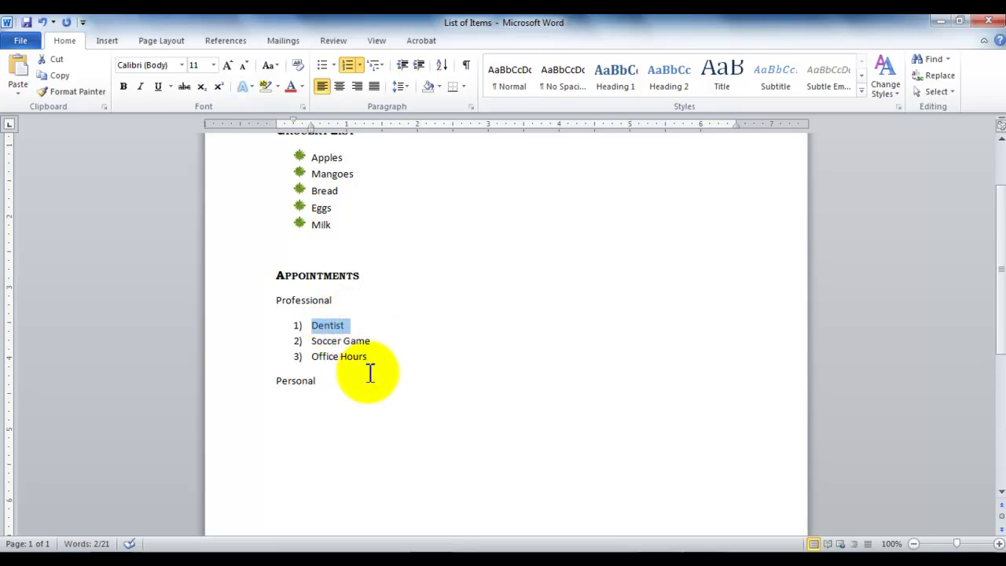
{"action": "type", "text": "Meeting"}
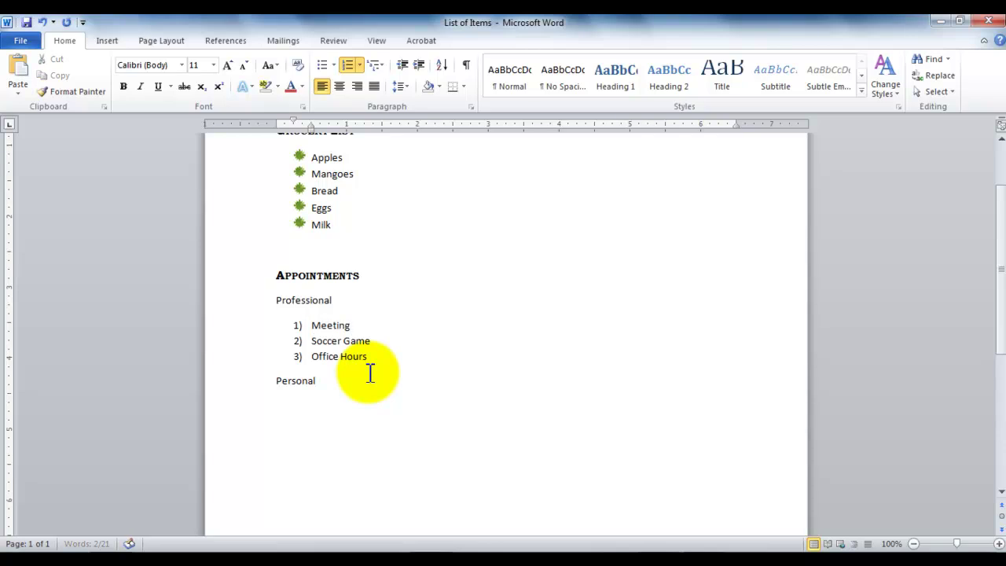
{"action": "type", "text": " with Faculty"}
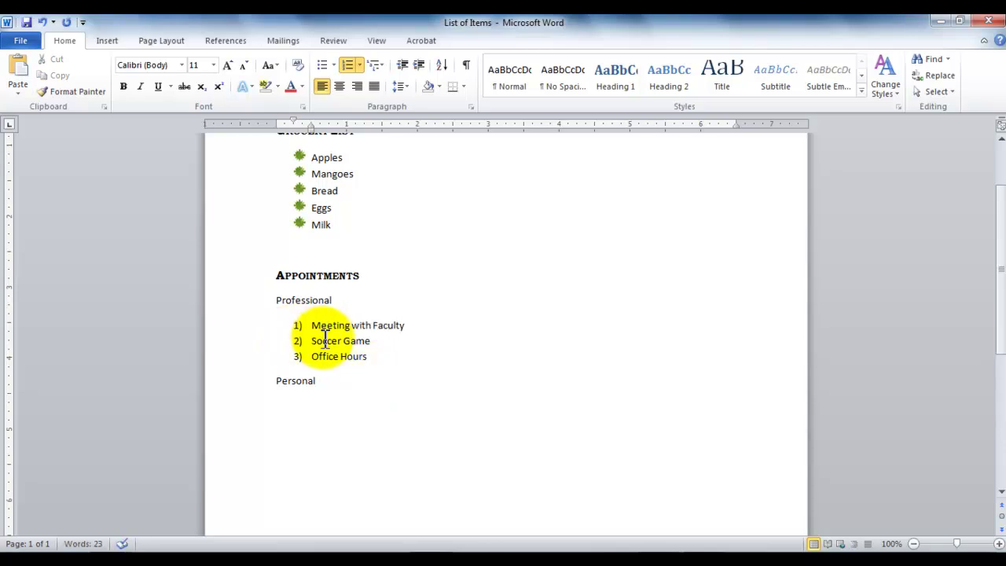
{"action": "left_click_drag", "start_coordinate": [312, 340], "coordinate": [371, 339]}
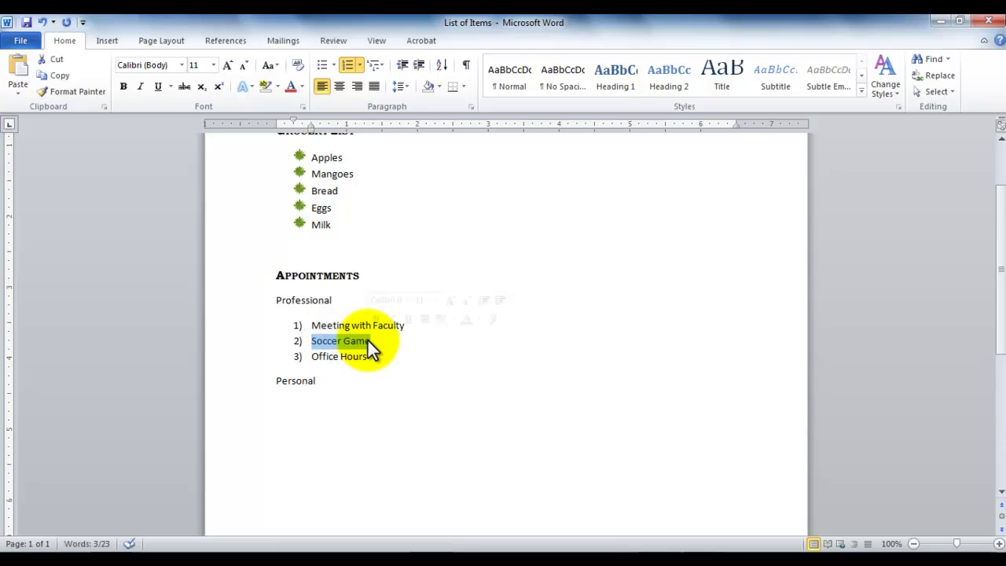
{"action": "type", "text": "Office 2"}
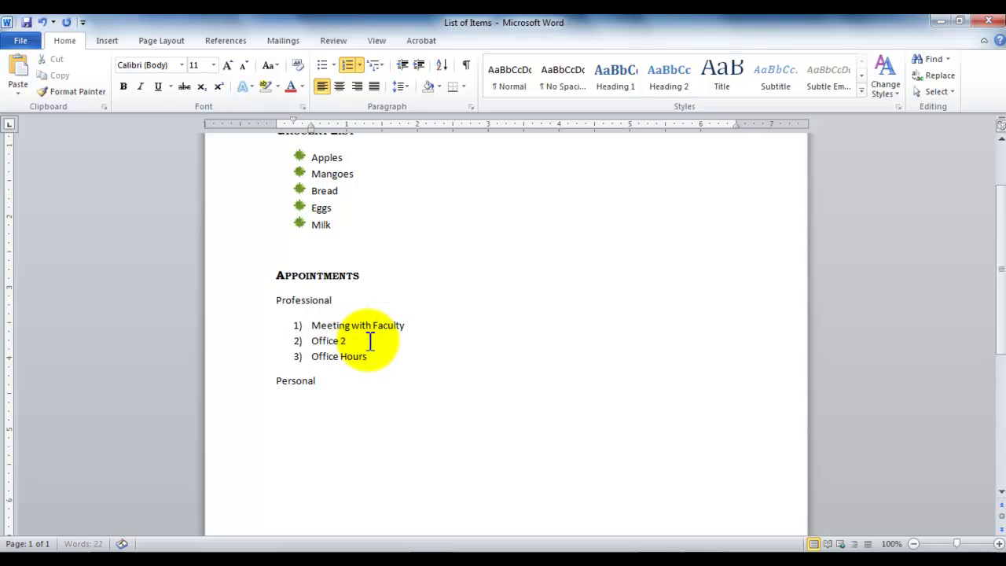
{"action": "type", "text": "010 Seminar"}
Step: Enter Soccer Game, Gym and Dentist on separate lines below Personal
{"action": "key", "text": "ctrl+End"}
{"action": "key", "text": "Return"}
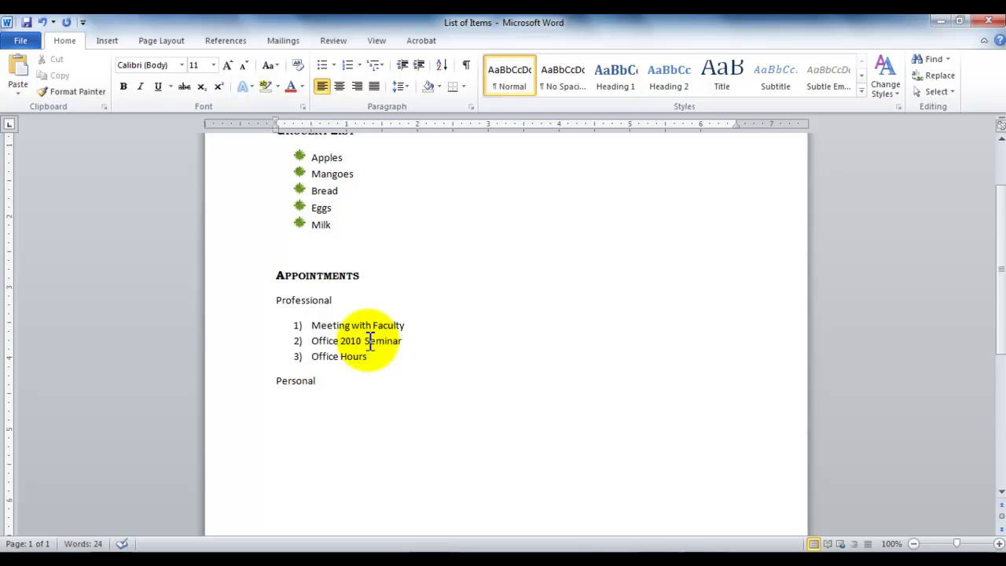
{"action": "type", "text": "Soccer Game"}
{"action": "key", "text": "Return"}
{"action": "type", "text": "Gym "}
{"action": "type", "text": "Dentist"}
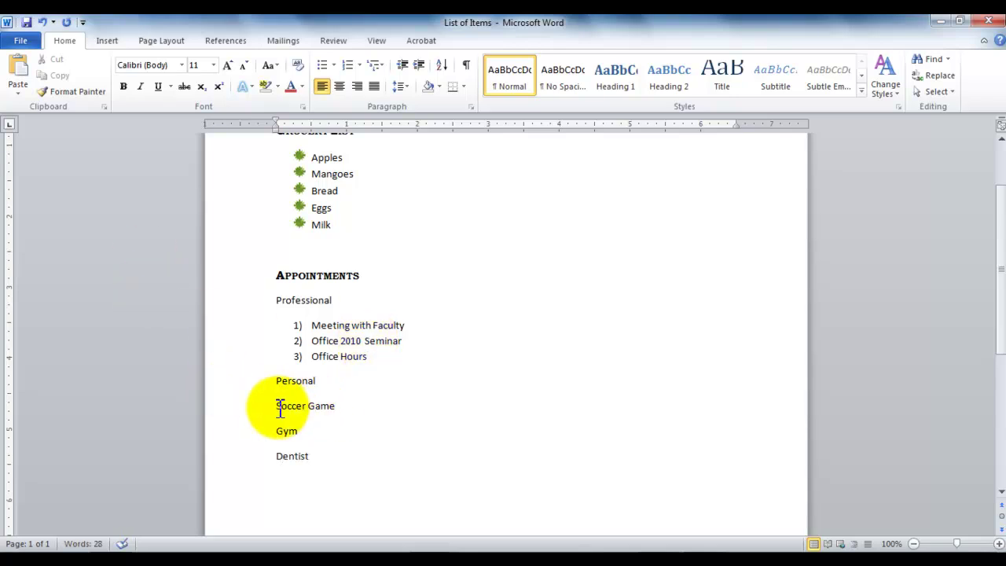
Step: Number the items Soccer Game, Gym and Dentist, continuing the numbering from the Professional list
{"action": "left_click_drag", "start_coordinate": [277, 409], "coordinate": [327, 453]}
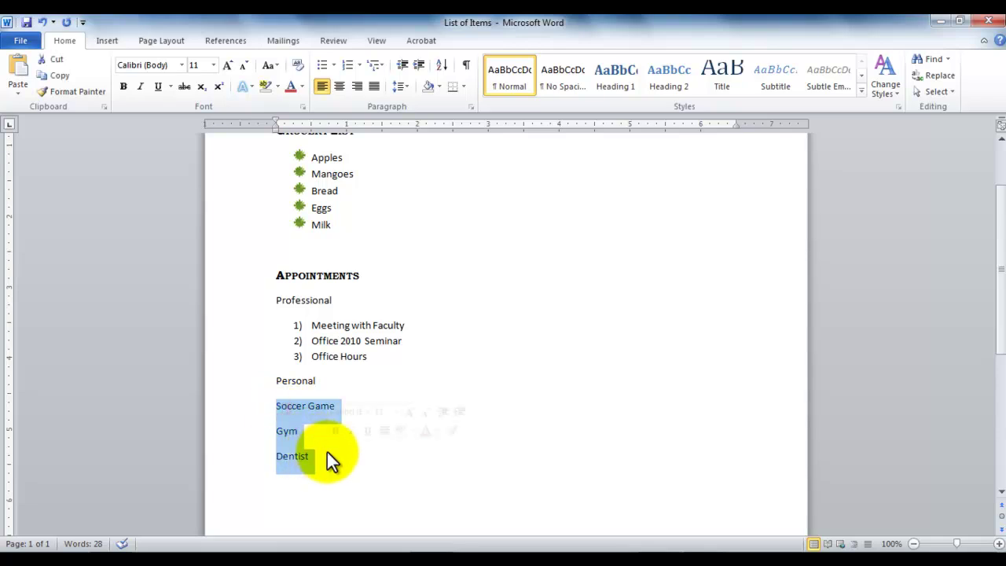
{"action": "left_click", "coordinate": [348, 64]}
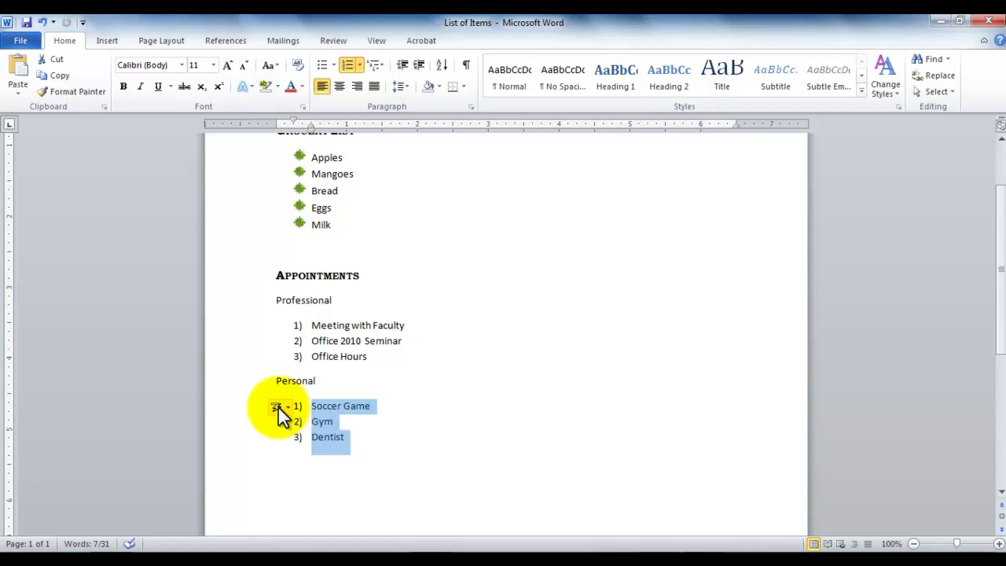
{"action": "left_click", "coordinate": [286, 408]}
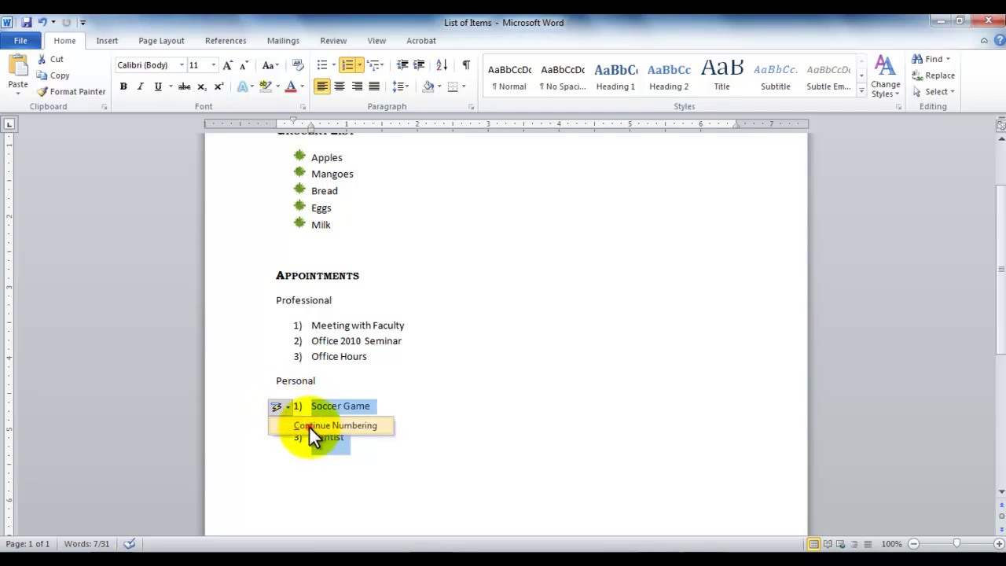
{"action": "left_click", "coordinate": [308, 426]}
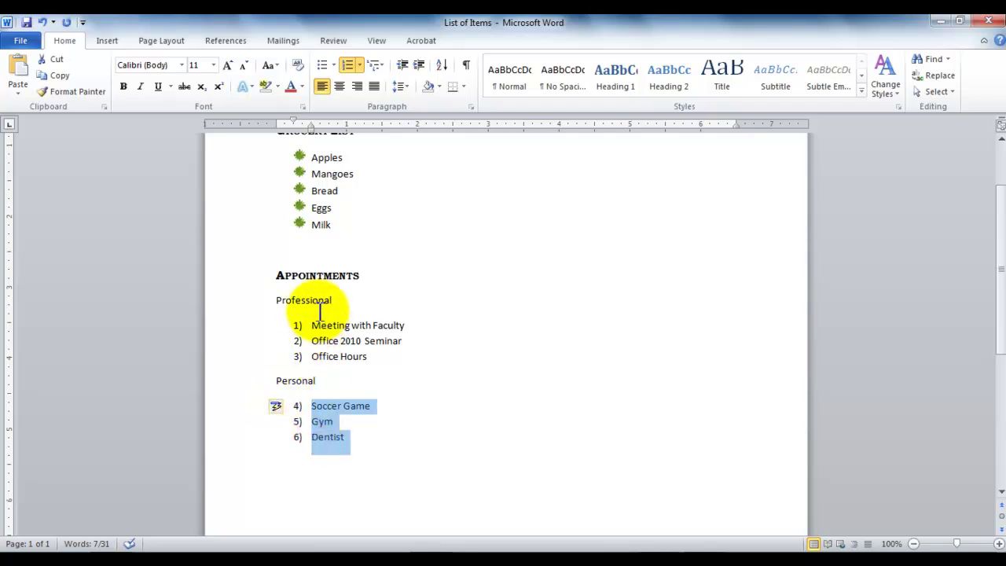